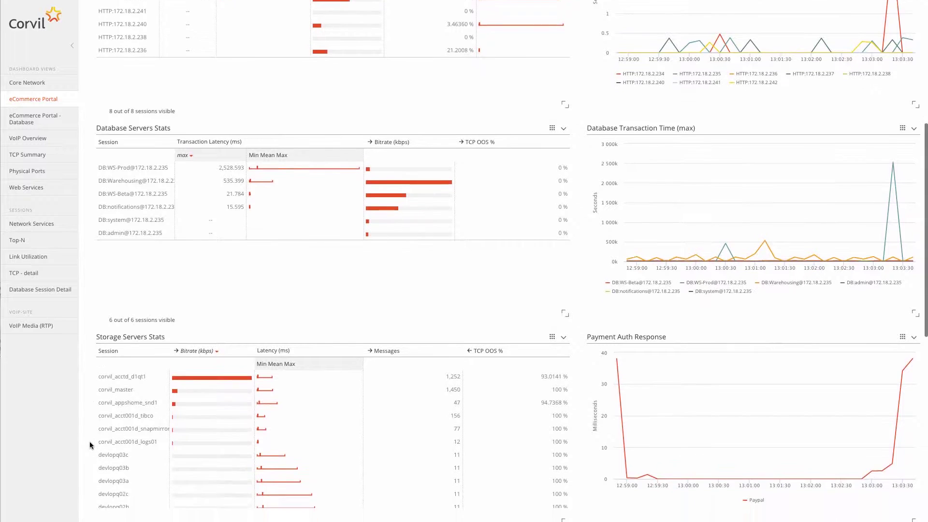
Review the eCommerce Portal dashboard from Database Servers Stats down to Applications by Bytes and return to the response-time overview.
scroll(90, 445, down, 3)
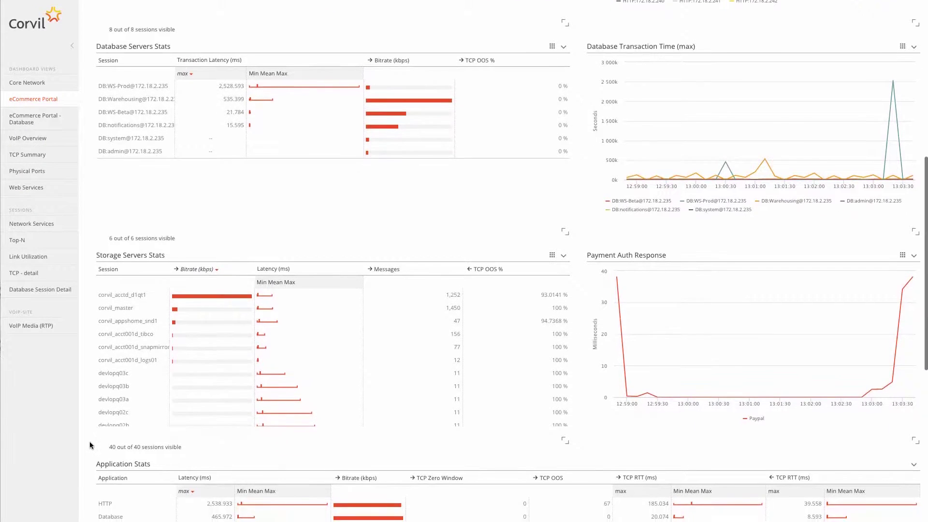
scroll(90, 444, down, 3)
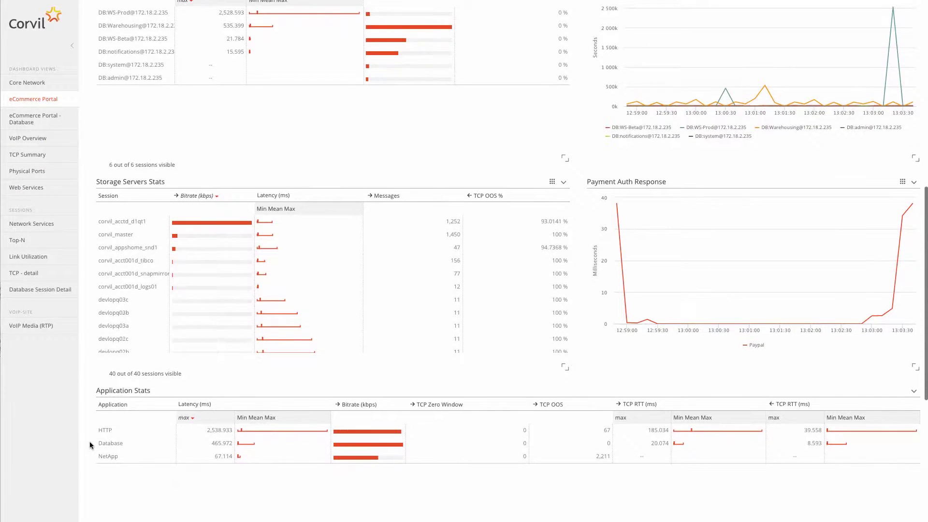
scroll(90, 444, down, 1)
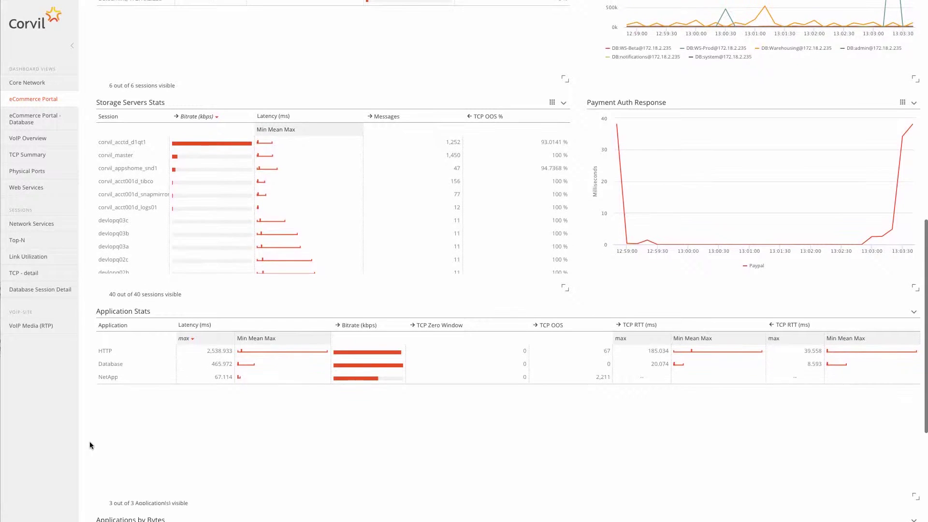
scroll(89, 444, down, 5)
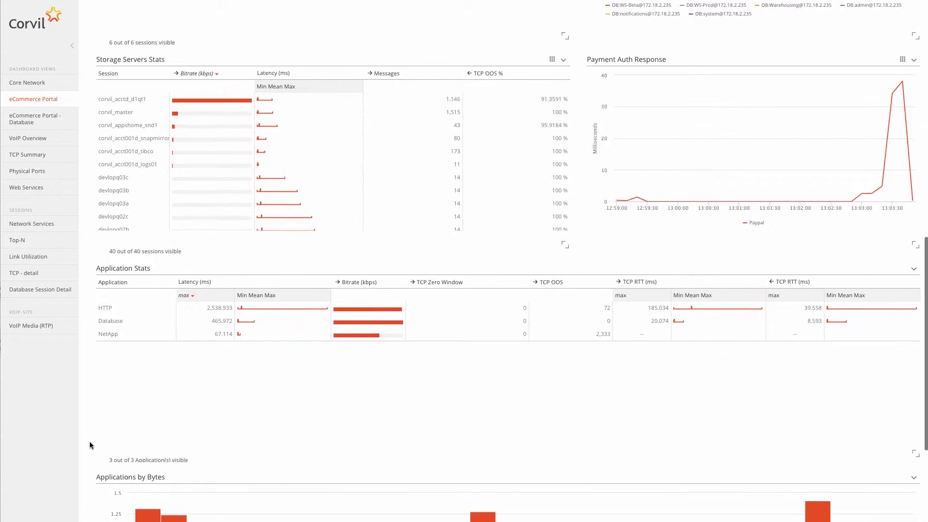
scroll(89, 444, down, 4)
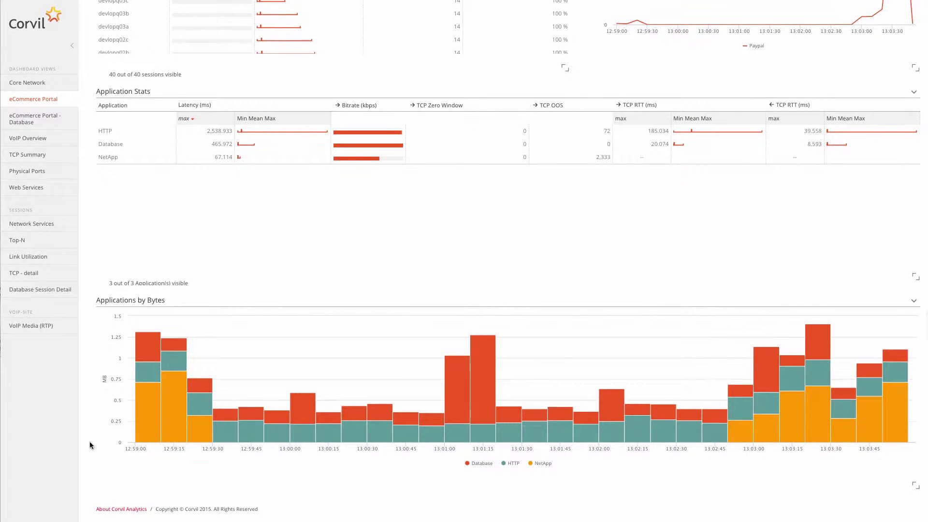
scroll(89, 445, up, 1)
scroll(90, 443, up, 17)
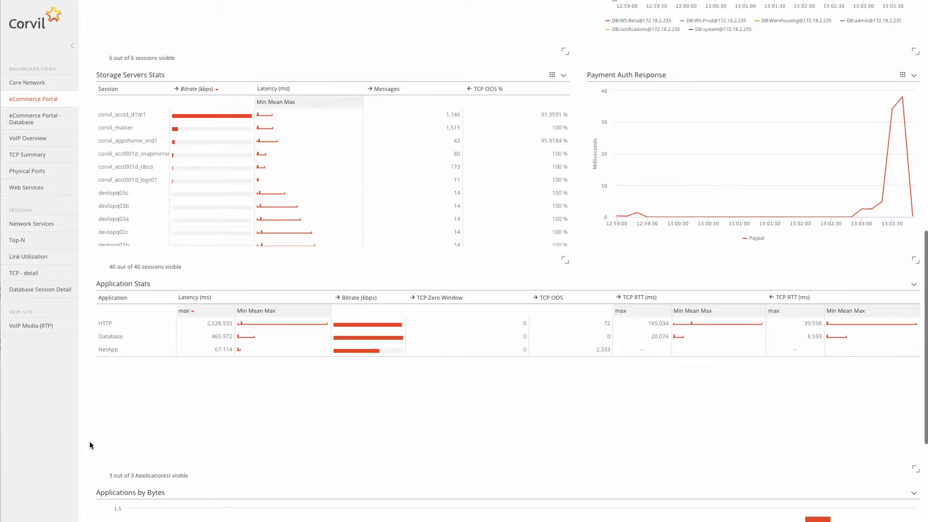
scroll(89, 442, up, 13)
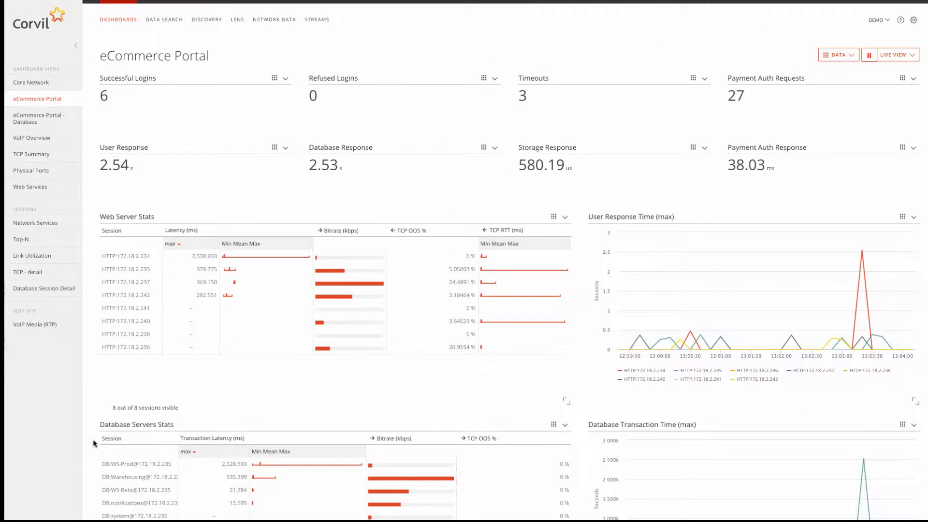
Examine the latency ranges and TCP RTT of the HTTP sessions in Web Server Stats.
scroll(95, 443, down, 2)
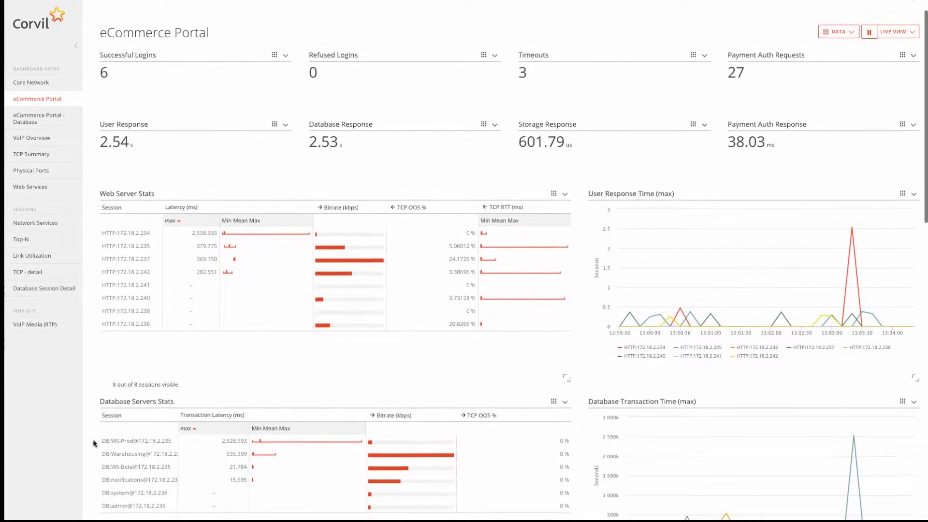
scroll(95, 443, down, 2)
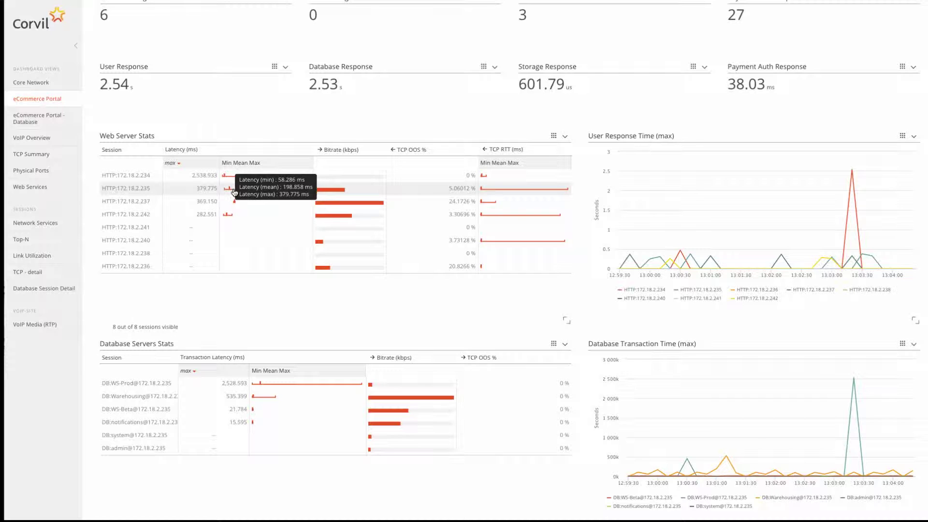
mouse_move(490, 202)
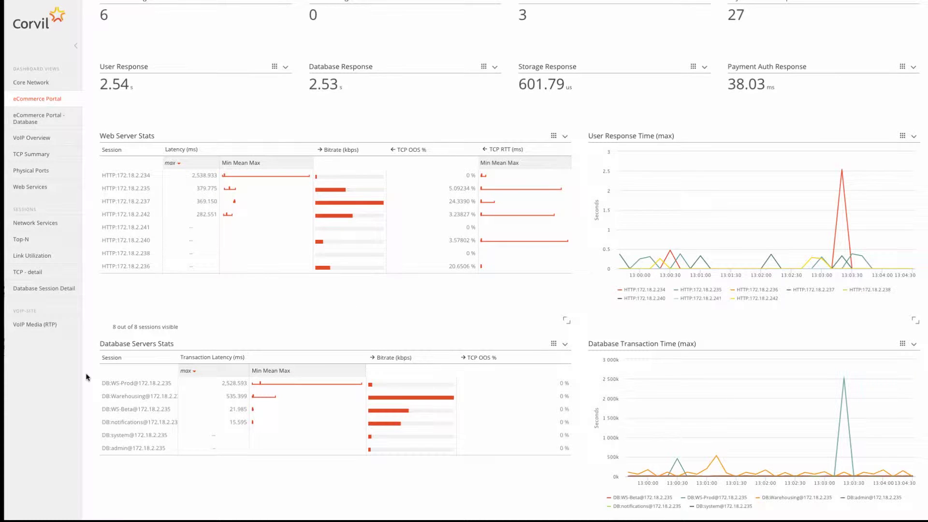
Widen the Session column of the Database Servers Stats table to fit the full session names.
scroll(86, 377, down, 3)
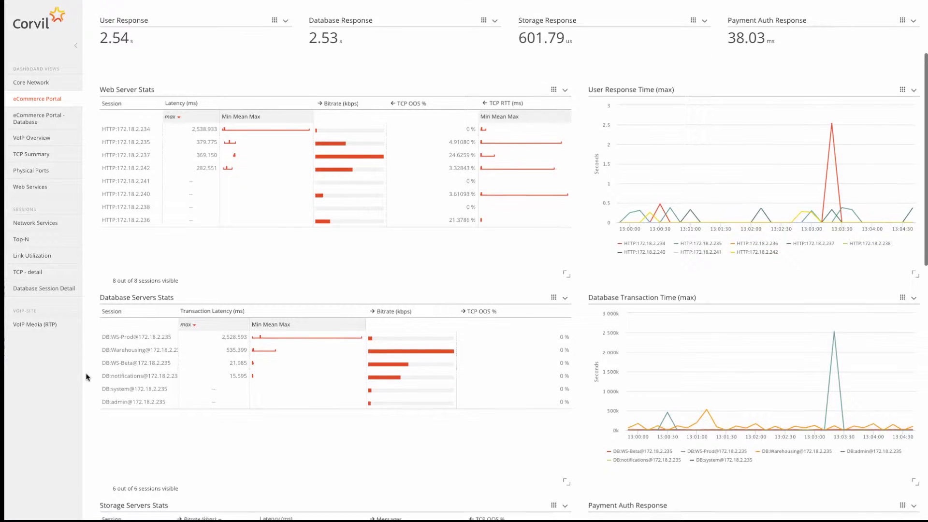
scroll(86, 377, down, 2)
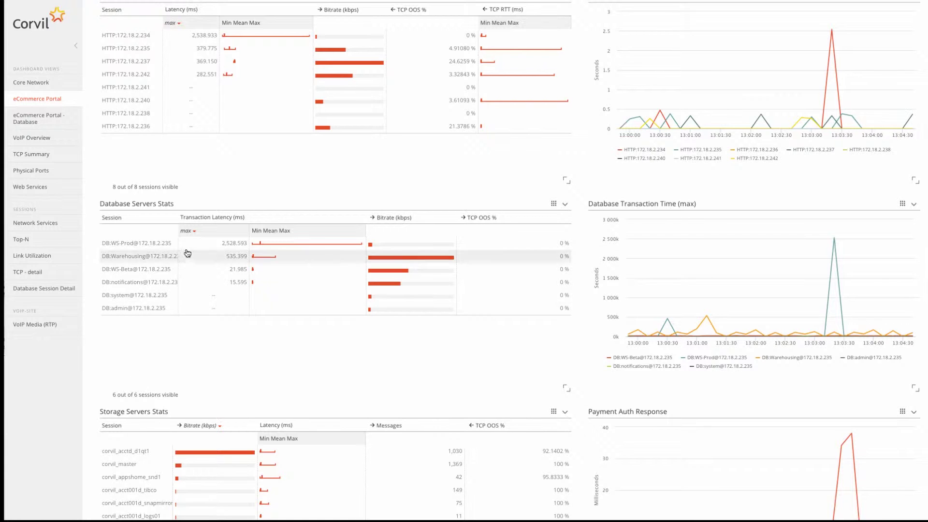
drag(177, 218, 195, 218)
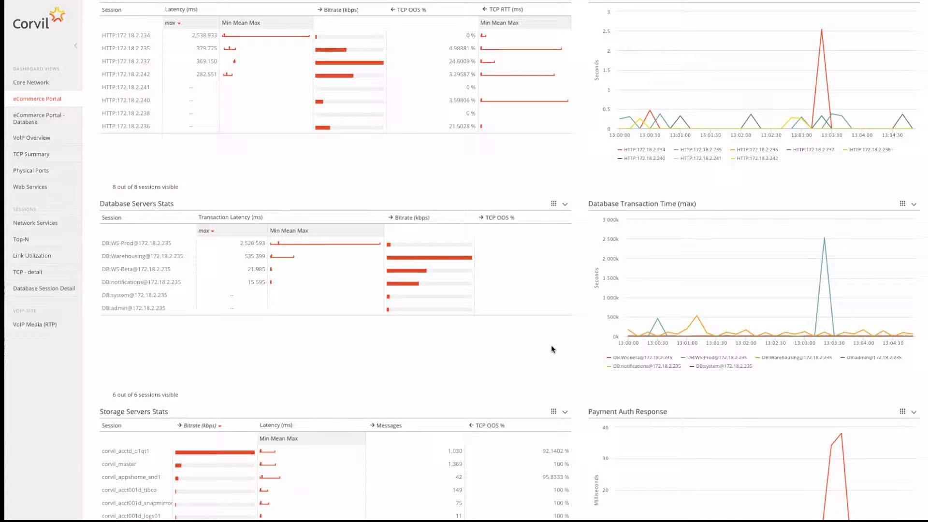
Look over Storage Servers Stats, Payment Auth Response, Application Stats and the Applications by Bytes chart.
scroll(93, 375, down, 3)
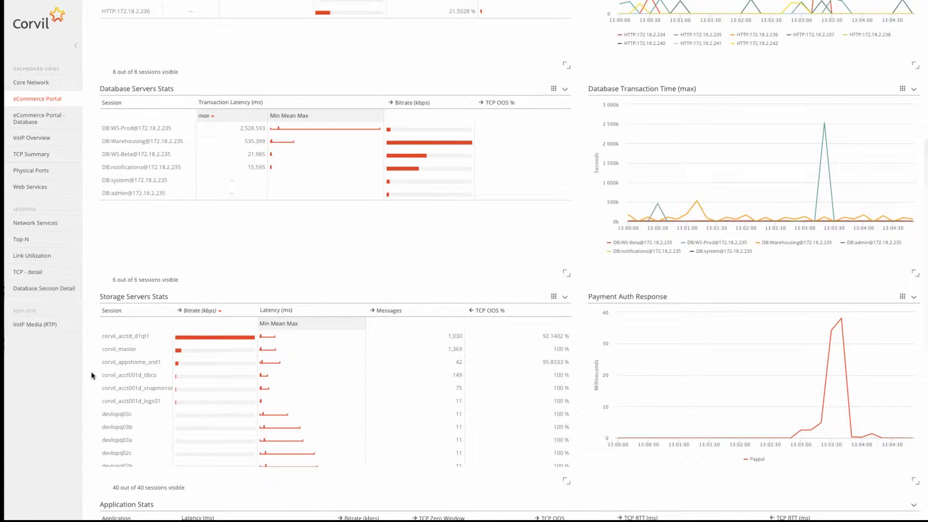
scroll(93, 375, down, 2)
scroll(94, 376, down, 3)
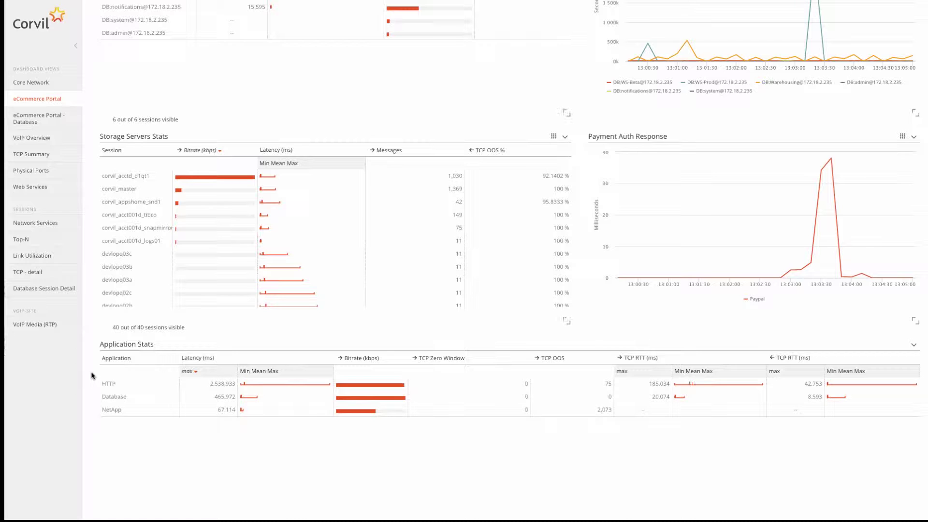
scroll(93, 375, down, 8)
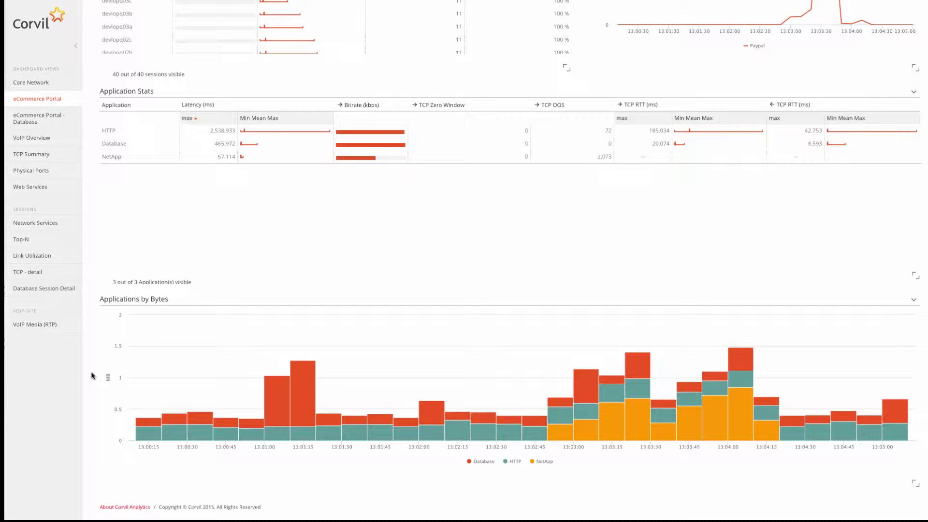
Inspect the minimum, mean and maximum latency of the corvil_master session in Storage Servers Stats.
scroll(93, 375, up, 4)
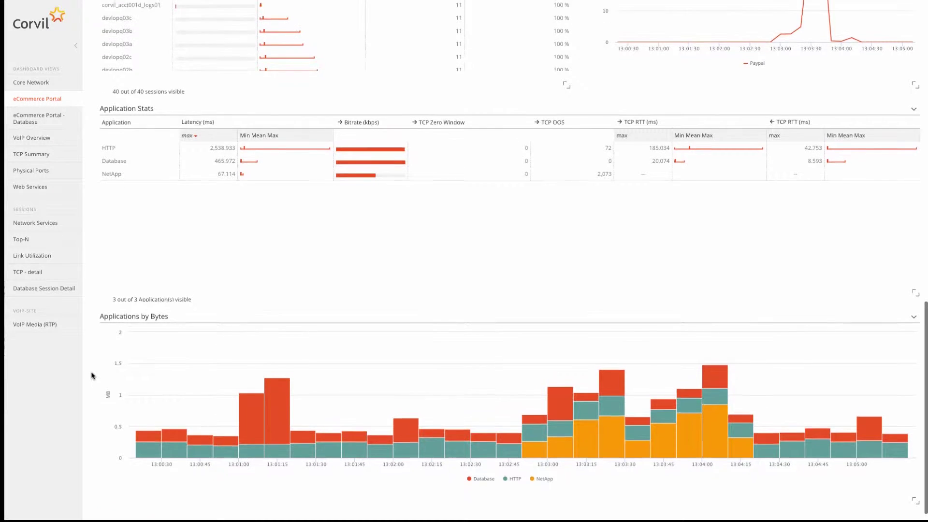
scroll(93, 376, up, 5)
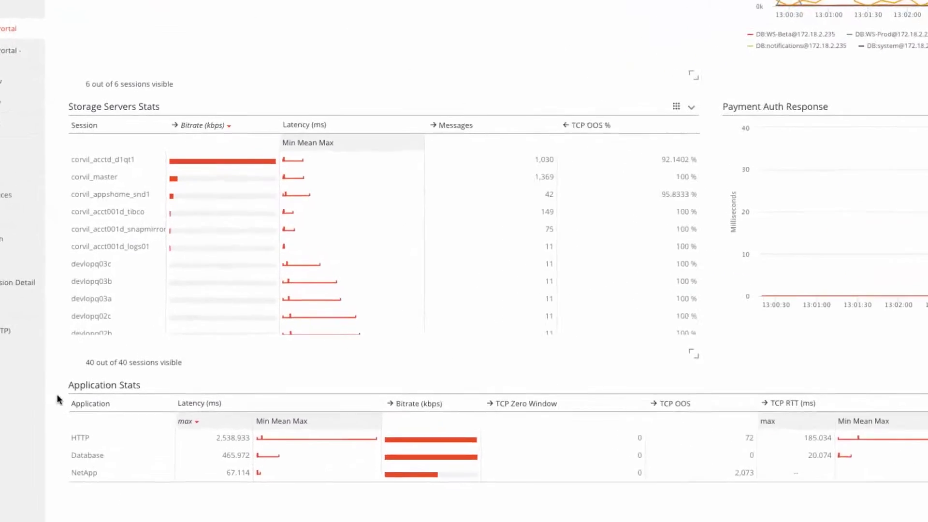
mouse_move(176, 164)
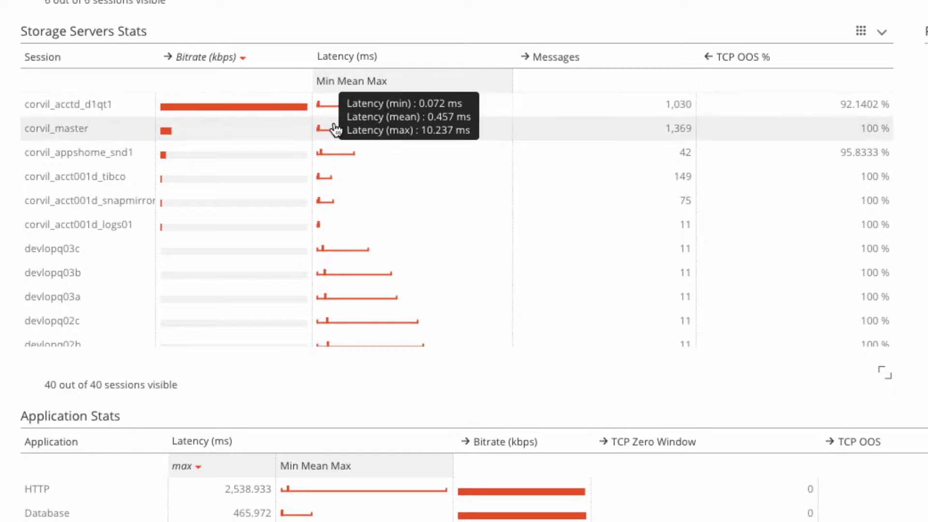
mouse_move(334, 157)
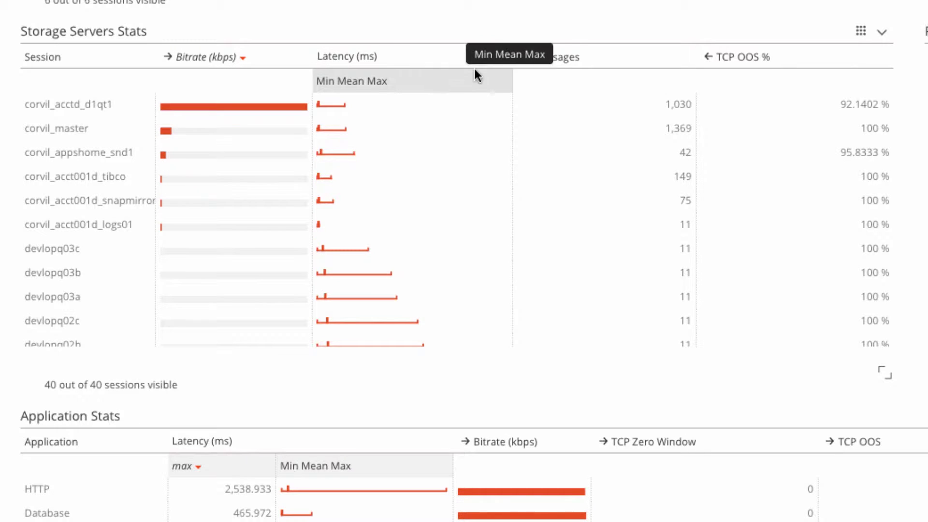
Compare the transaction latency in Database Servers Stats with the session latency in Web Server Stats.
scroll(534, 43, up, 9)
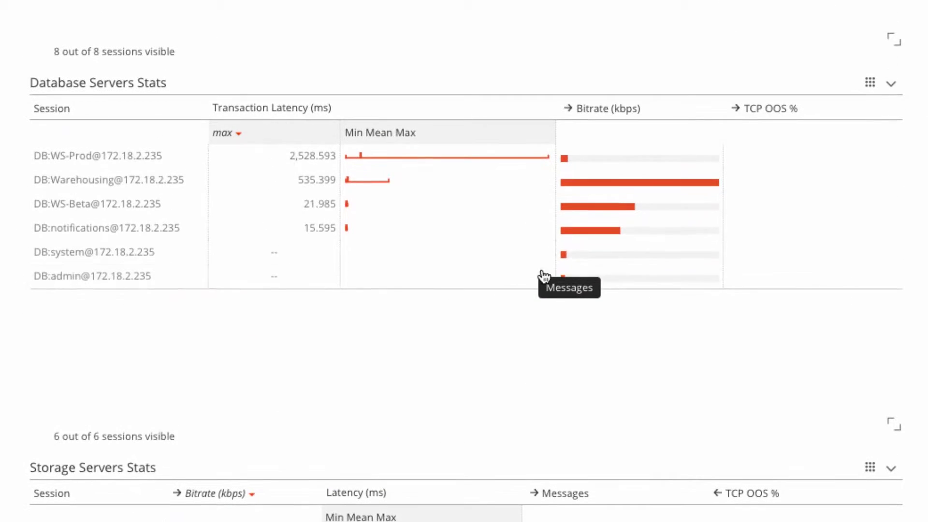
mouse_move(146, 164)
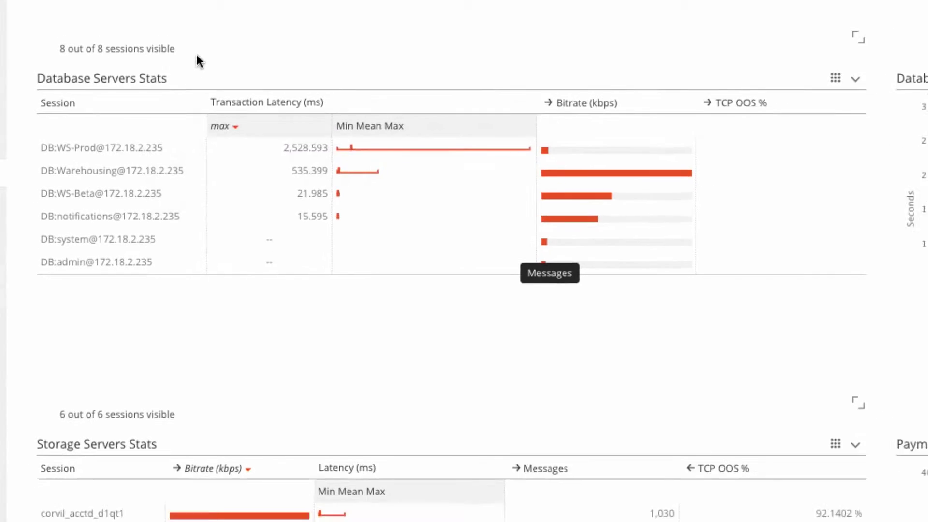
scroll(187, 31, up, 6)
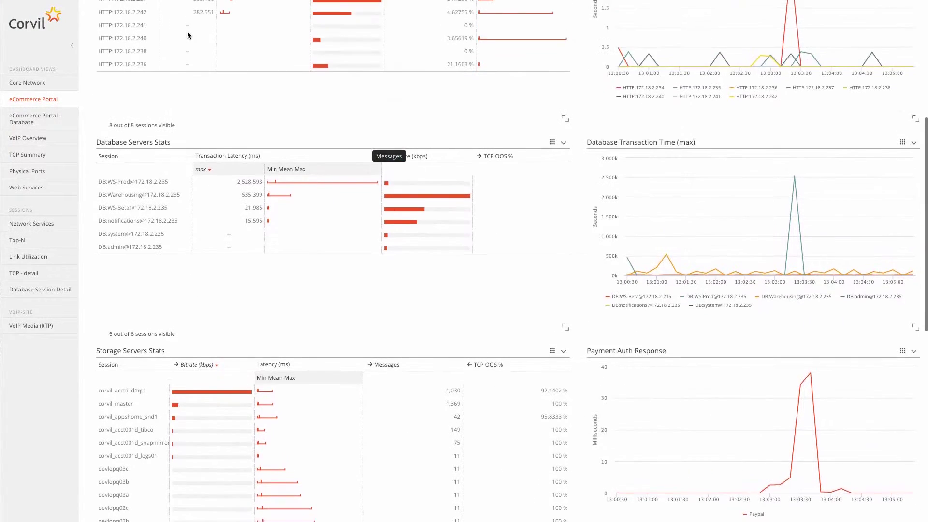
scroll(188, 37, up, 2)
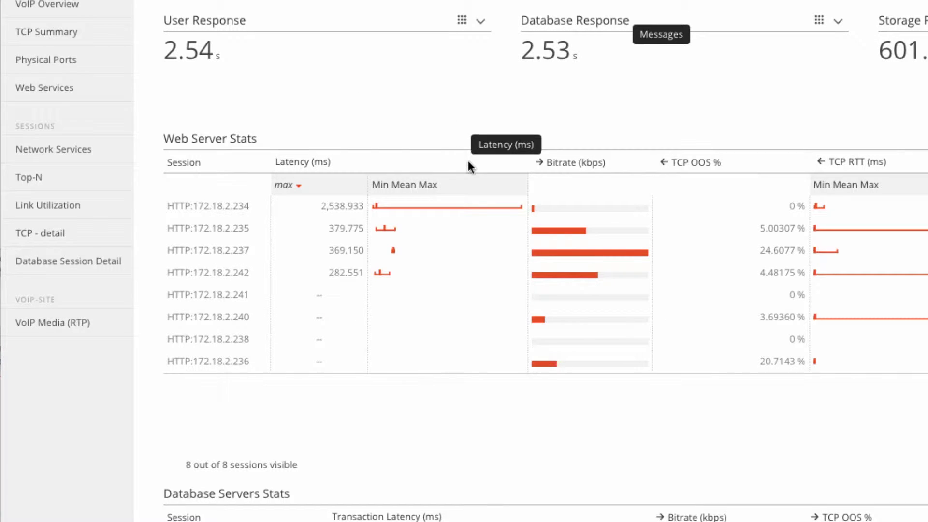
mouse_move(471, 216)
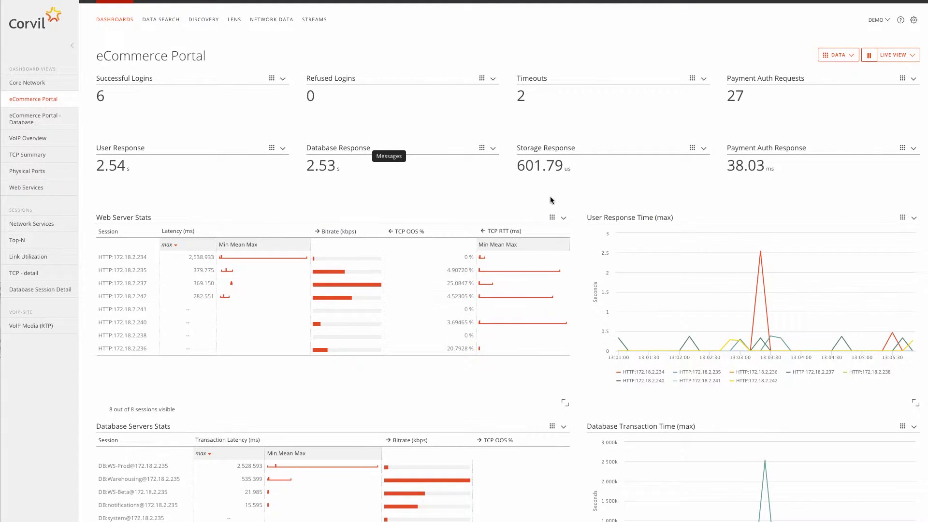
Inspect the HTTP:172.18.2.234 latency peak in User Response Time (max), enlarge that chart and close the enlarged view.
mouse_move(761, 255)
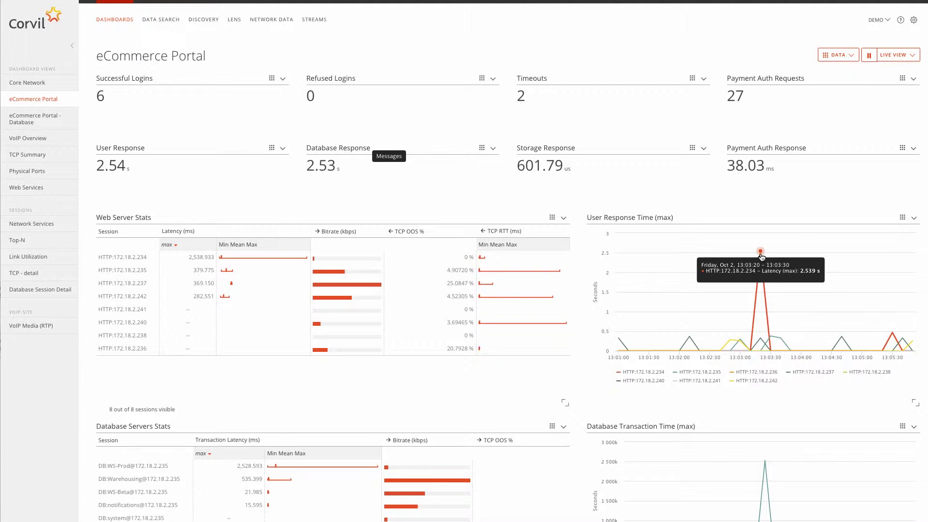
click(761, 254)
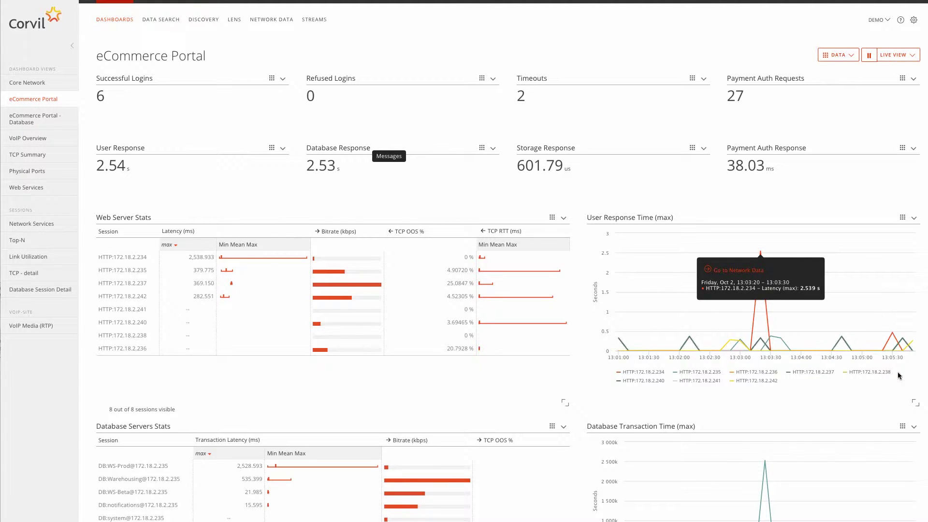
click(915, 403)
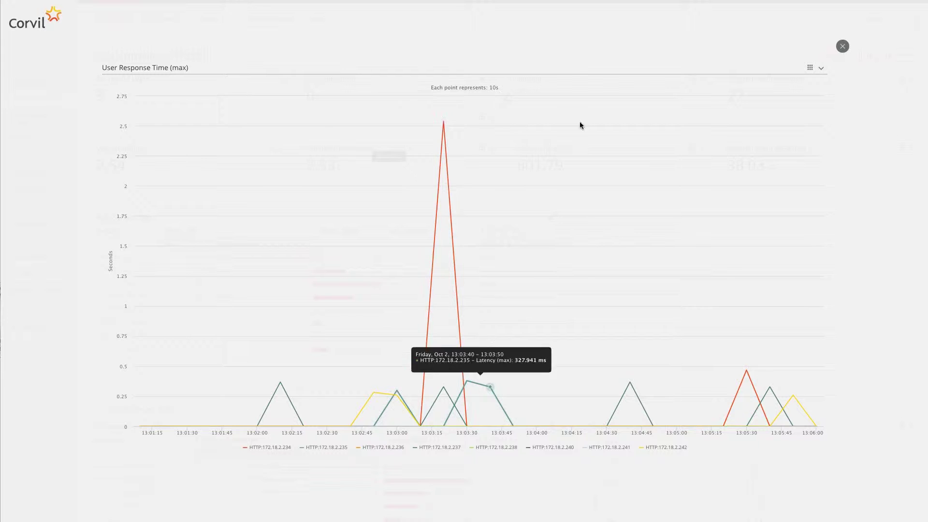
click(841, 47)
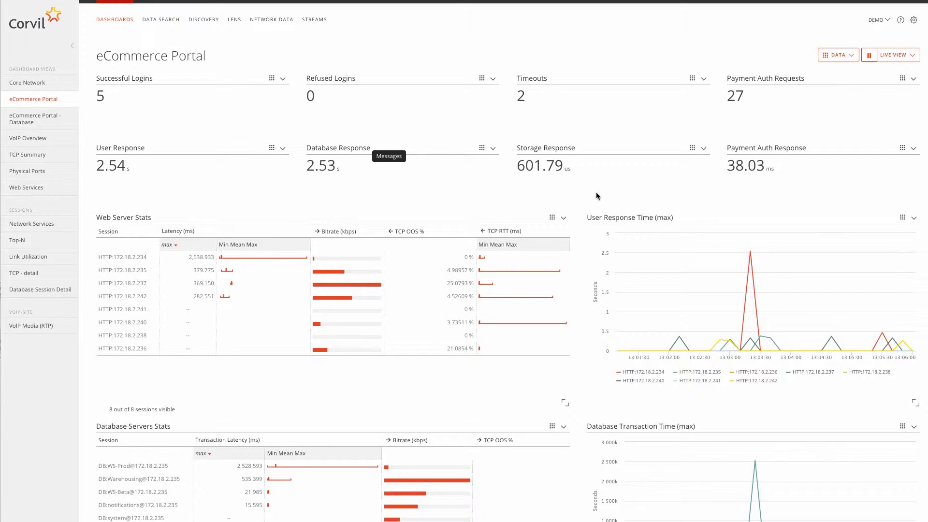
mouse_move(481, 260)
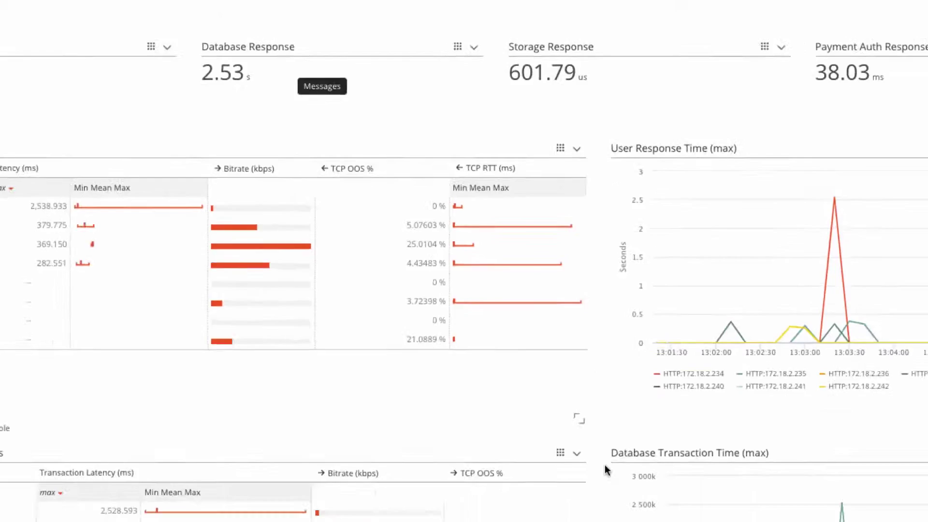
scroll(583, 418, down, 2)
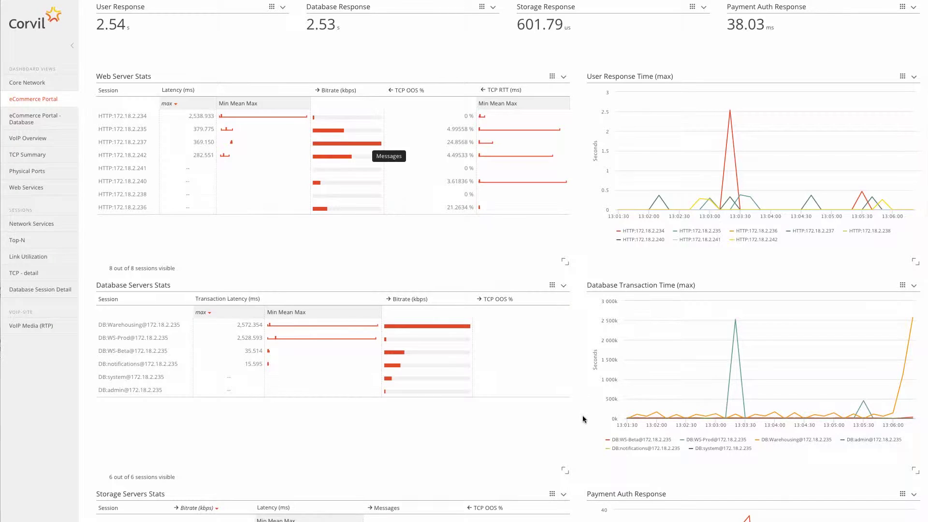
mouse_move(736, 324)
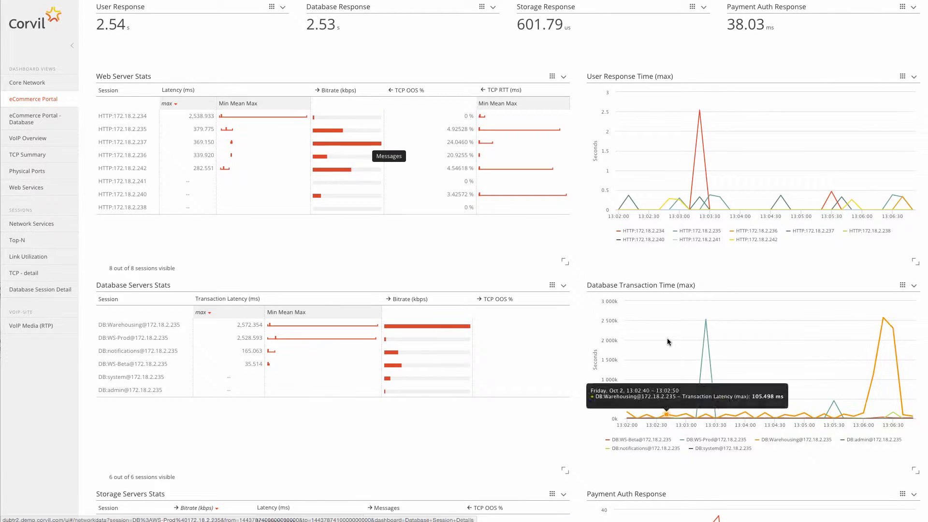
click(705, 323)
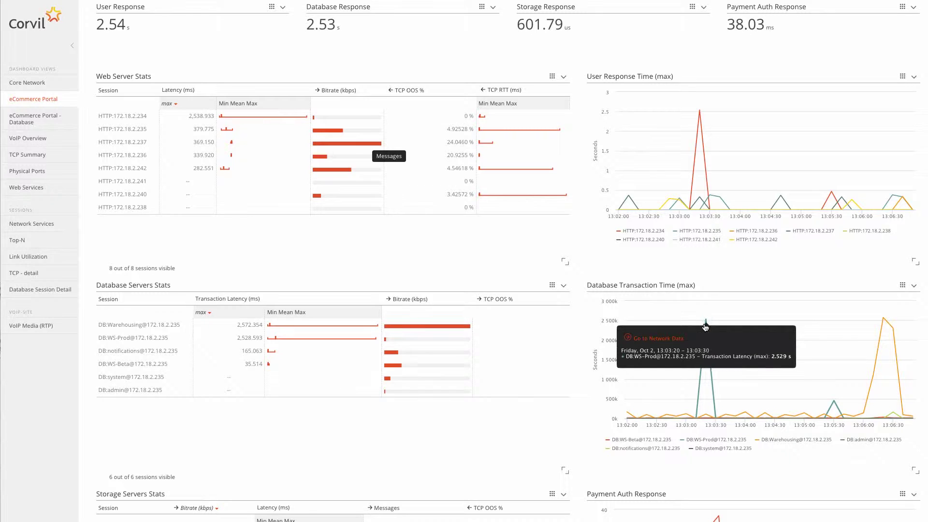
click(670, 338)
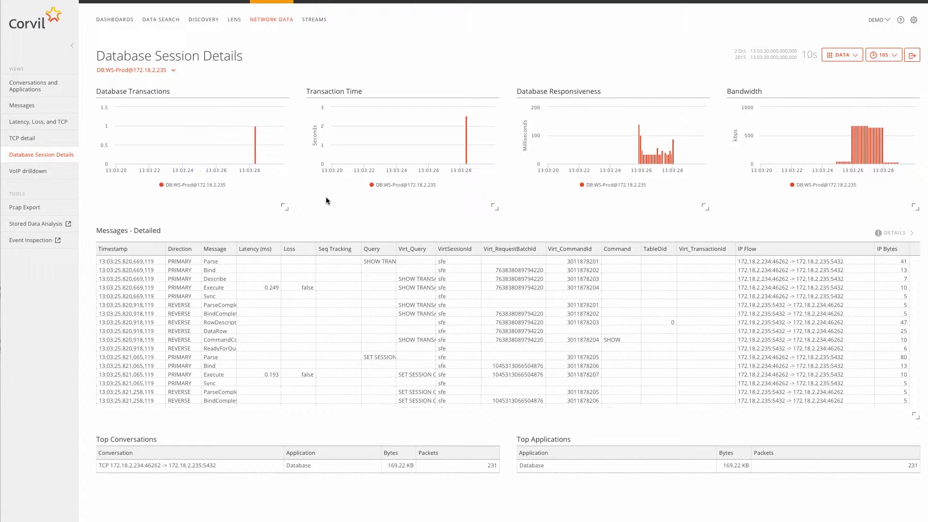
mouse_move(256, 128)
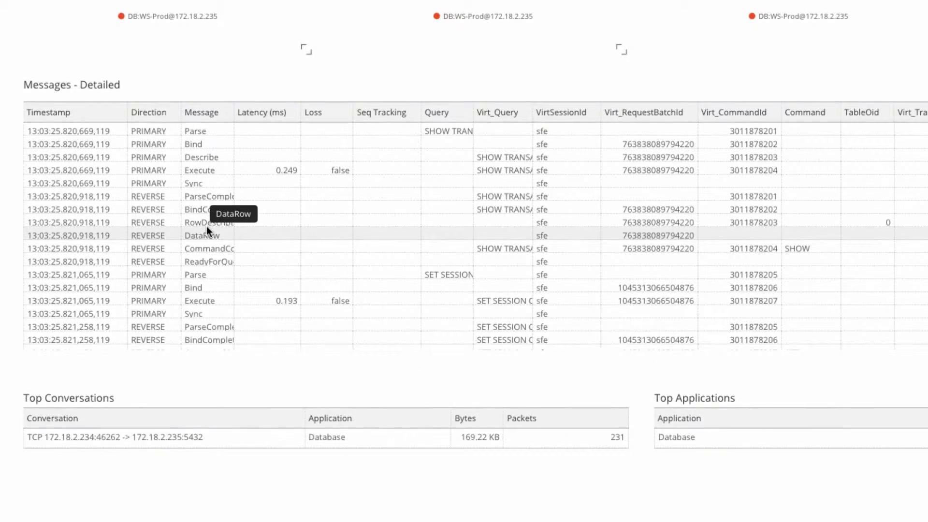
Review the Messages - Detailed table and widen its Message and Virt_Query columns to make the entries readable.
scroll(206, 227, down, 5)
scroll(207, 225, down, 7)
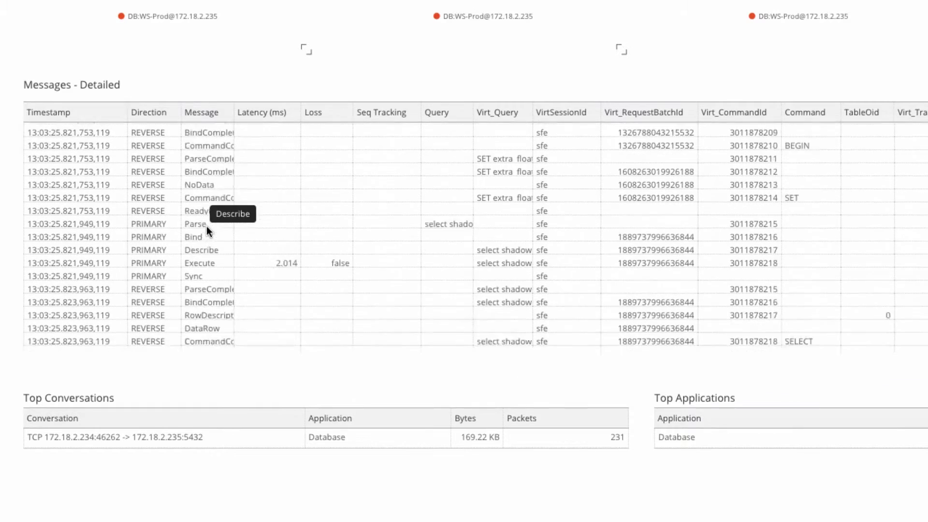
scroll(207, 225, up, 6)
scroll(207, 226, up, 1)
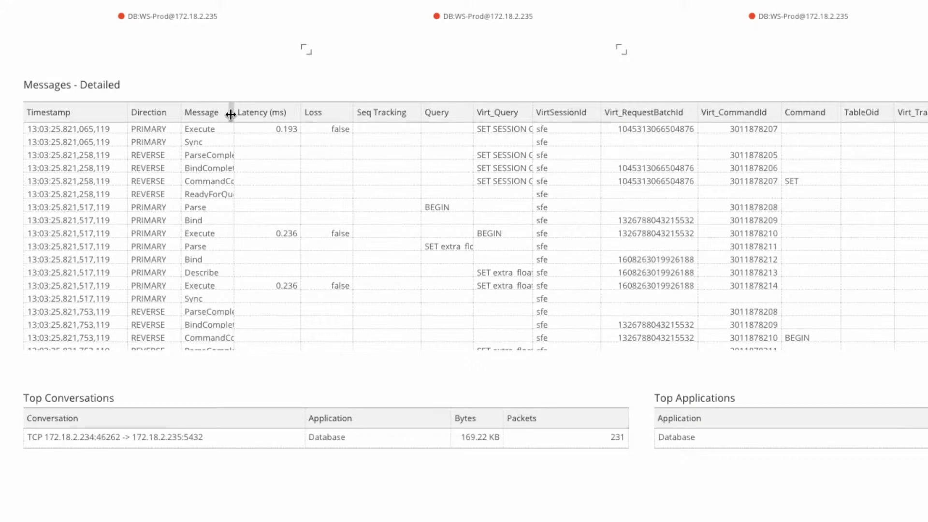
drag(234, 112, 284, 117)
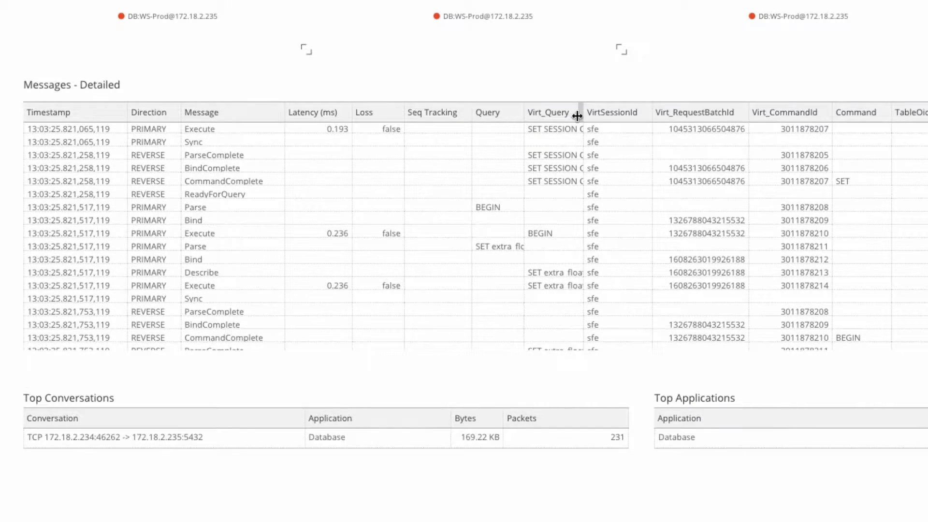
drag(577, 116, 622, 162)
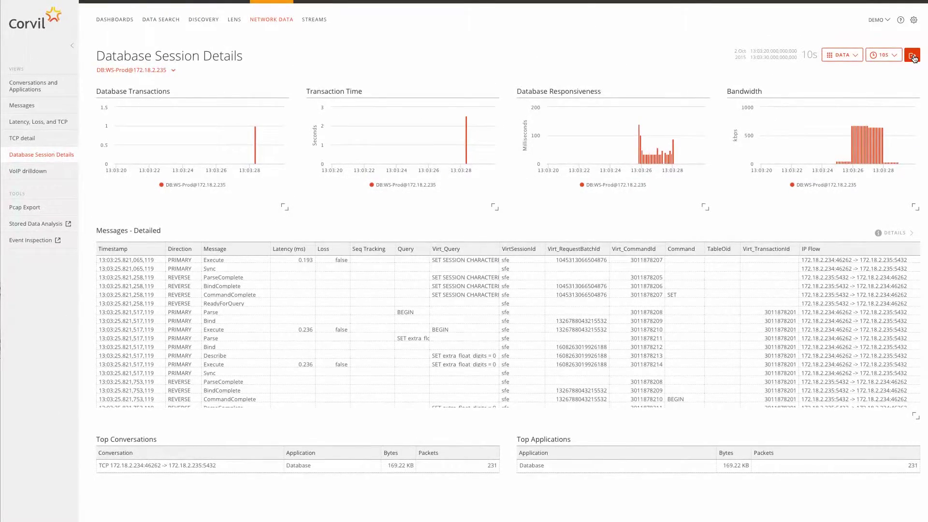
Export the database session details and send them to the database colleague with a message saying "here are the details you asked for".
click(912, 57)
text(Dave - here are the details you asked for)
key(Return)
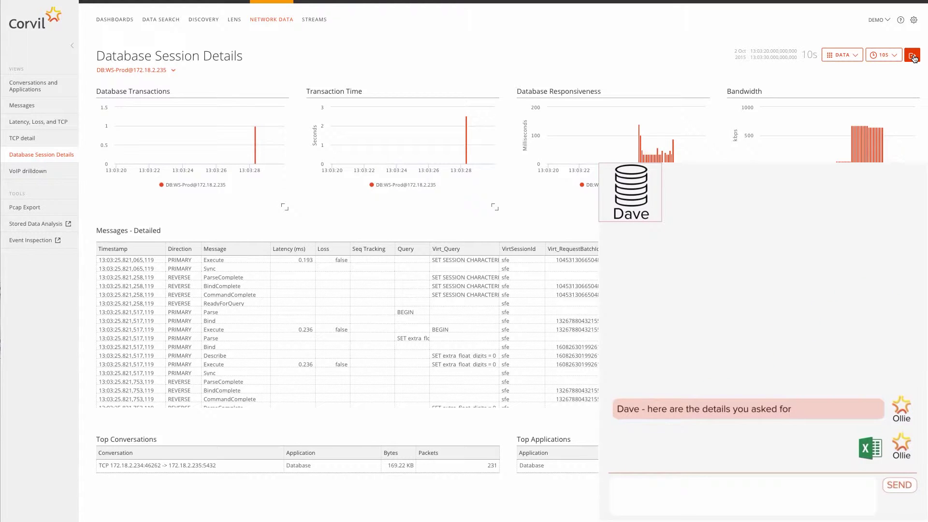
click(913, 57)
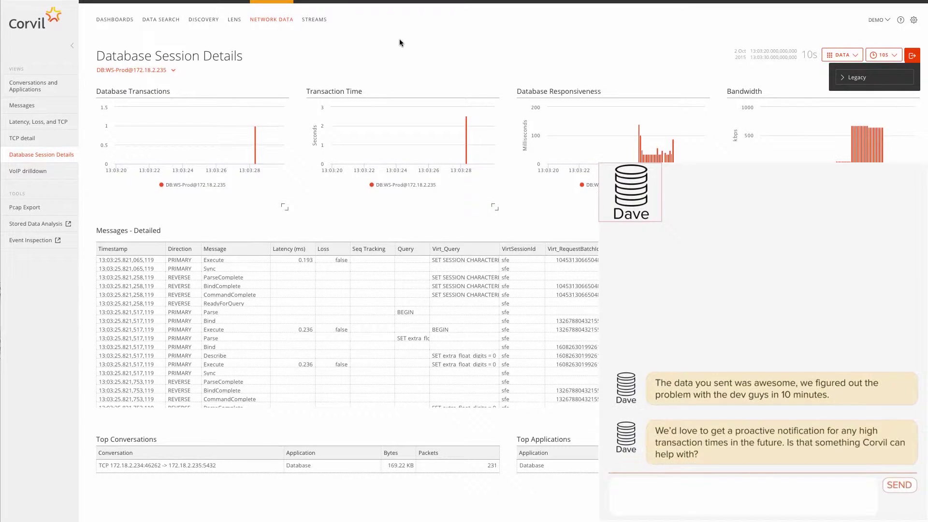
Show the Database stream's events for the last 1 hour and widen the Event Name column.
click(315, 21)
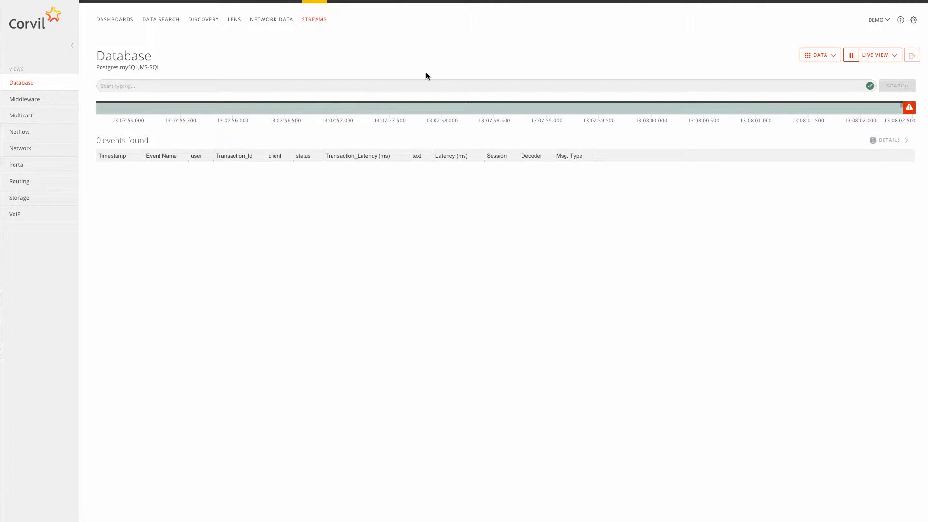
click(882, 56)
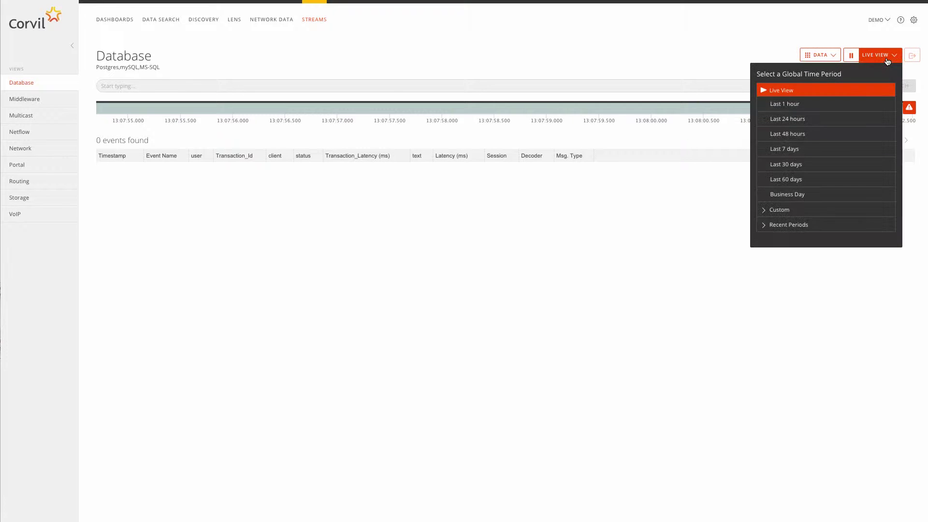
click(785, 104)
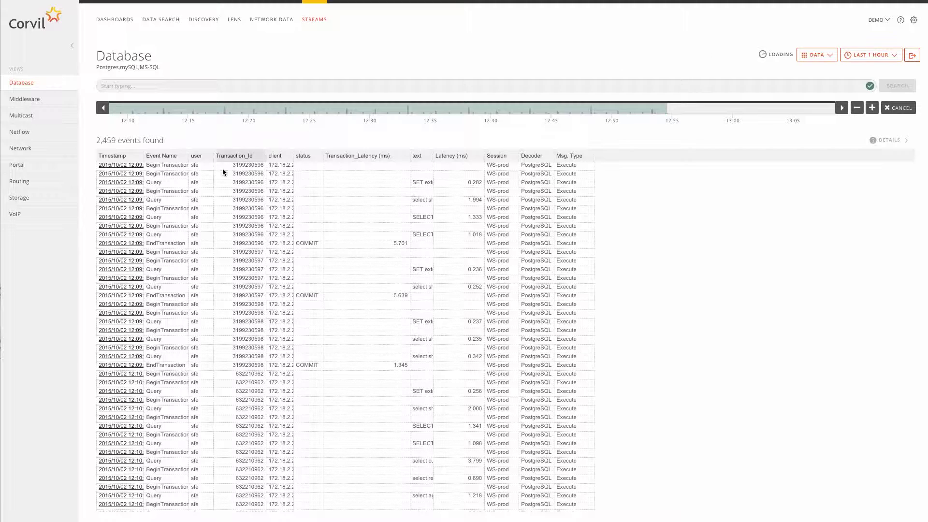
drag(196, 160, 242, 164)
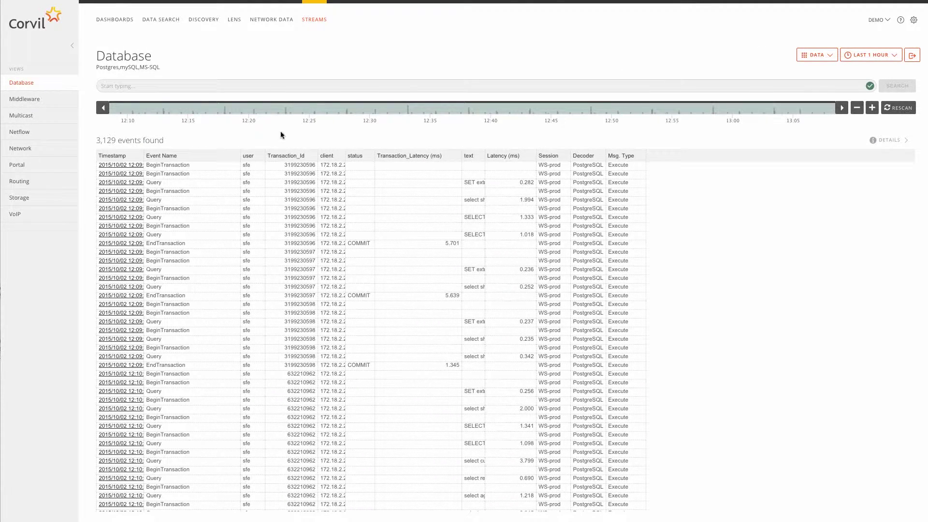
Restrict the Database stream's events to Slow_Transaction only.
click(825, 56)
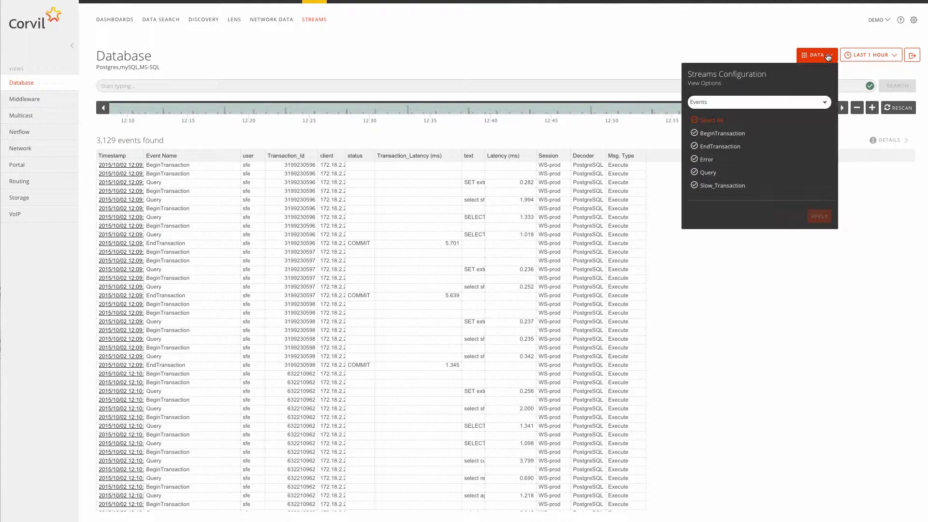
click(708, 122)
click(706, 185)
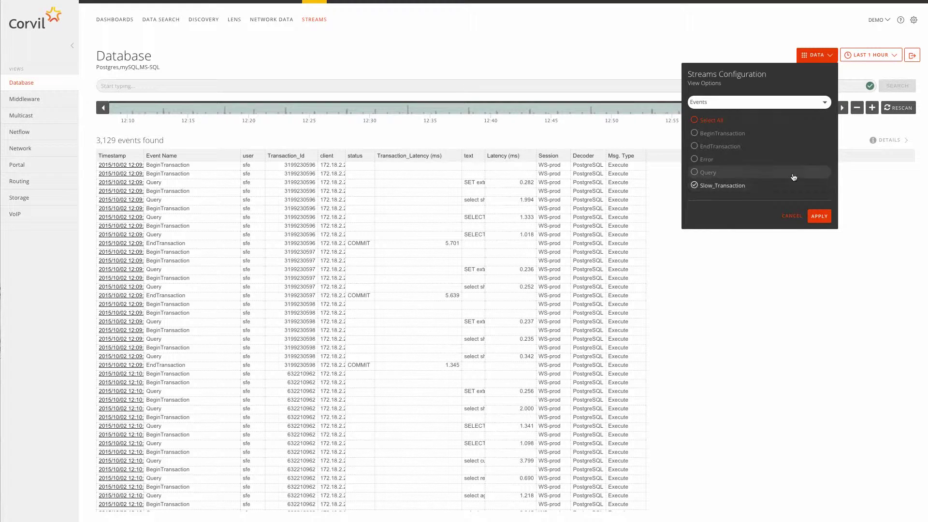
click(821, 216)
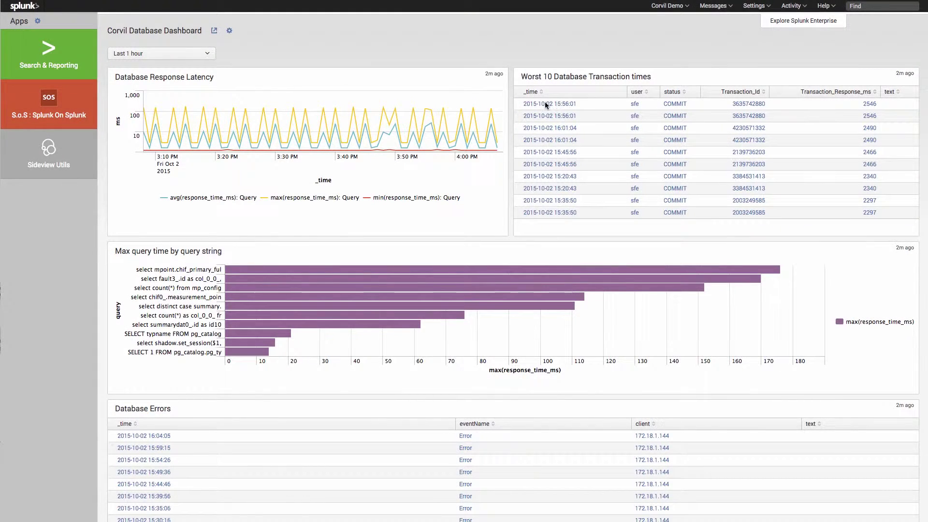
click(545, 104)
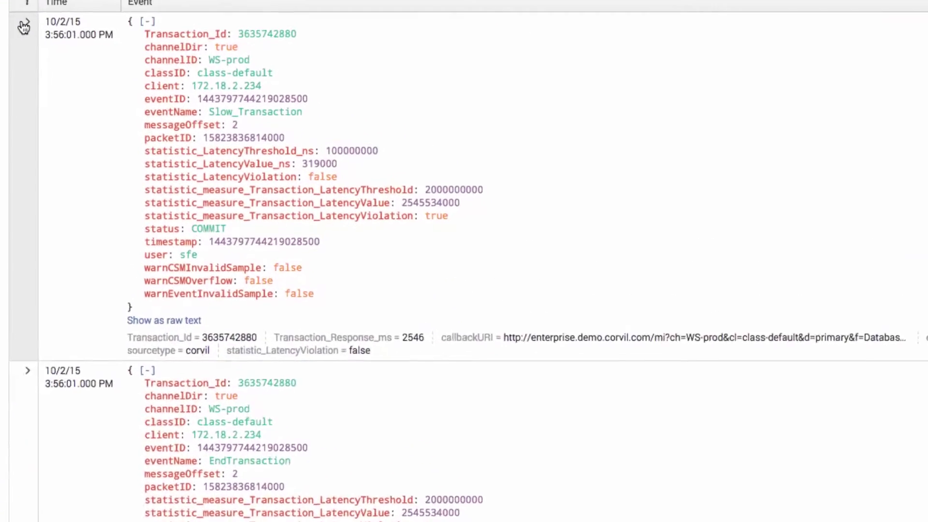
click(24, 25)
click(205, 353)
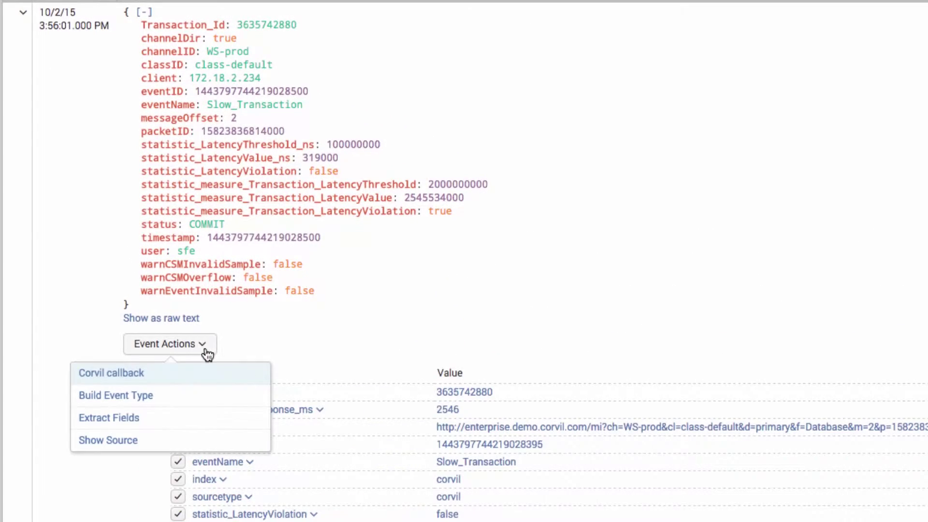
click(121, 373)
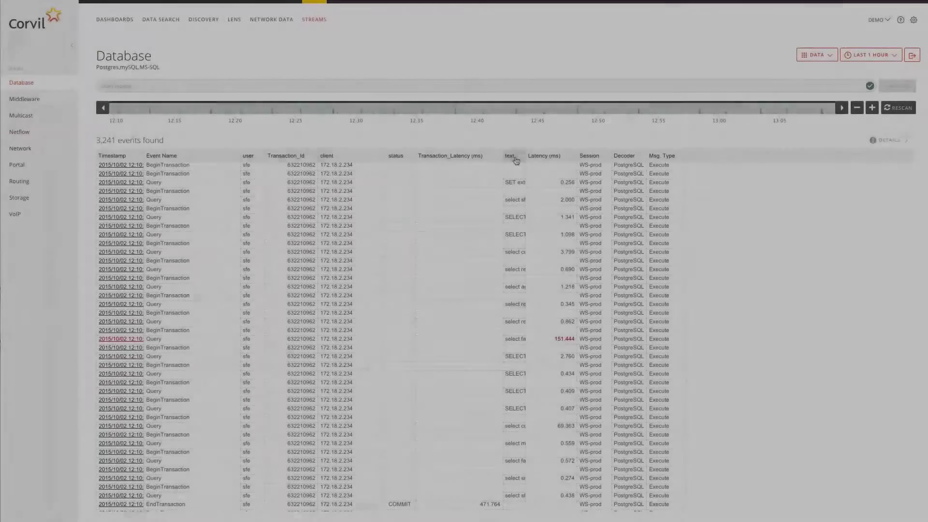
mouse_move(515, 161)
mouse_down()
mouse_move(321, 166)
mouse_move(410, 155)
mouse_move(508, 164)
mouse_up()
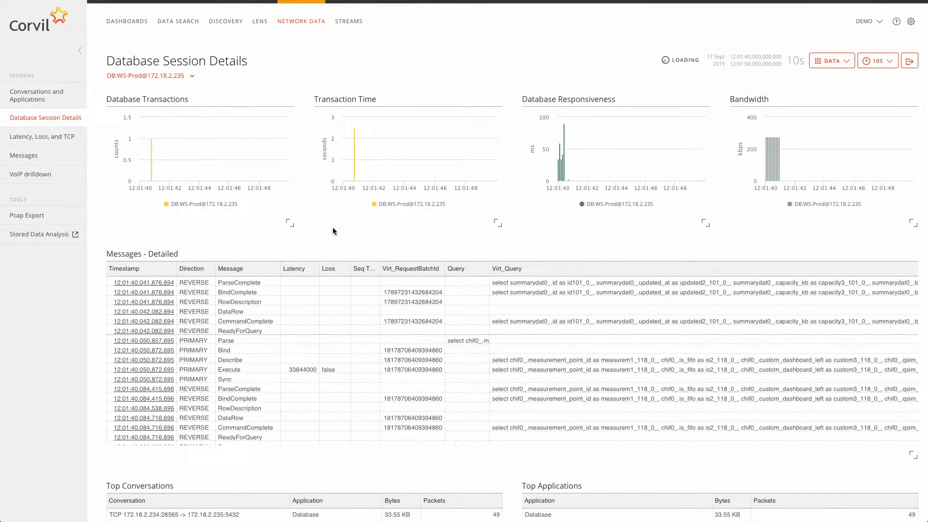
mouse_move(152, 139)
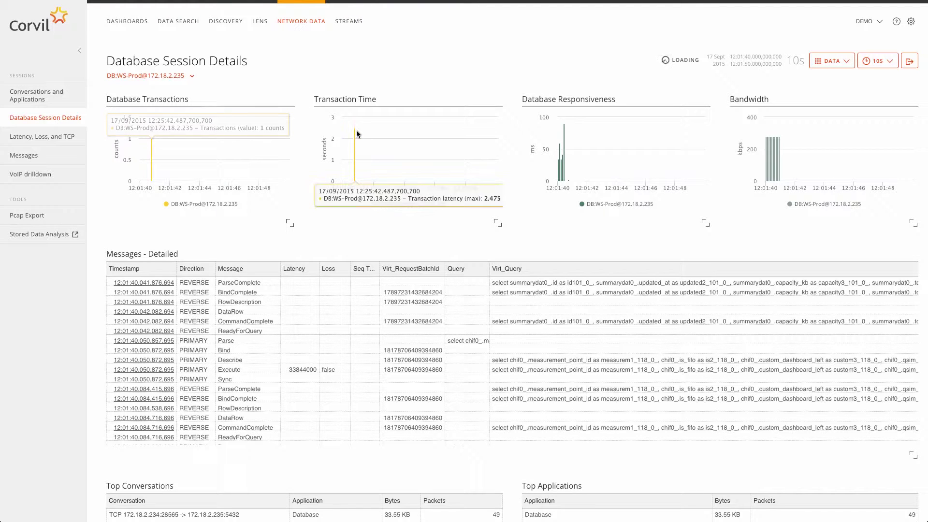
mouse_move(355, 134)
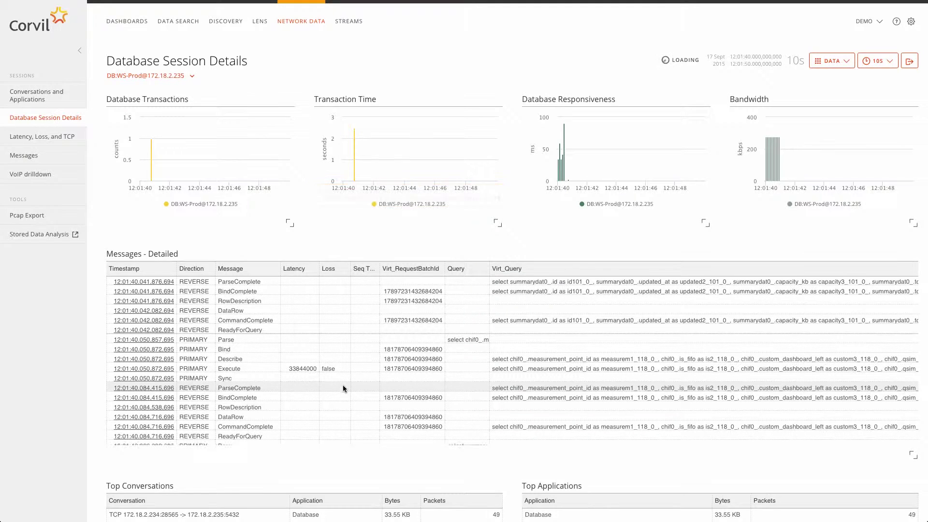
scroll(344, 388, down, 1)
scroll(343, 388, down, 6)
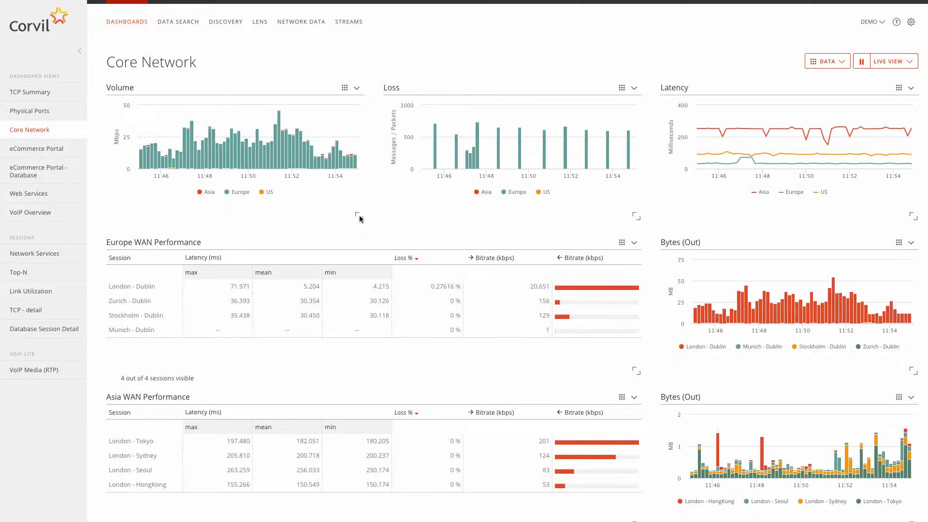
Enlarge the Core Network Volume chart and compare its last 24 hours with the previous day.
click(358, 217)
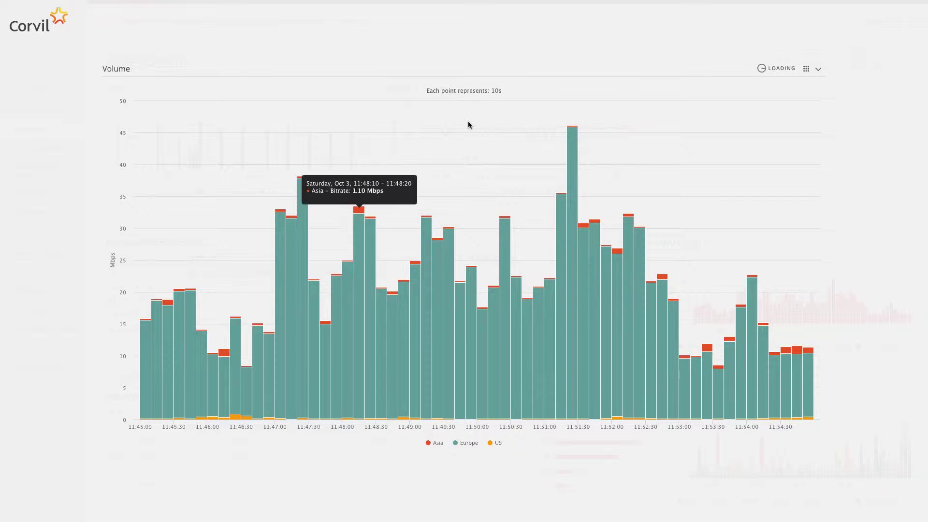
click(818, 69)
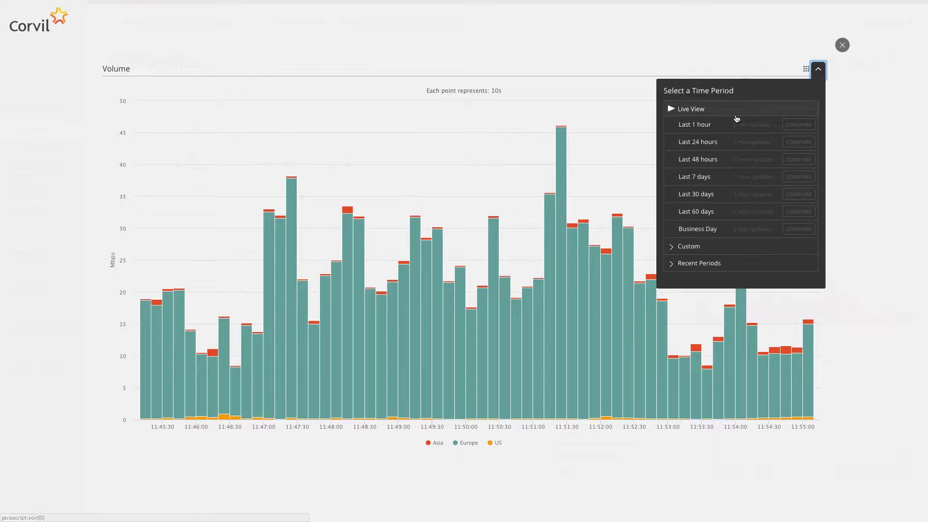
click(798, 142)
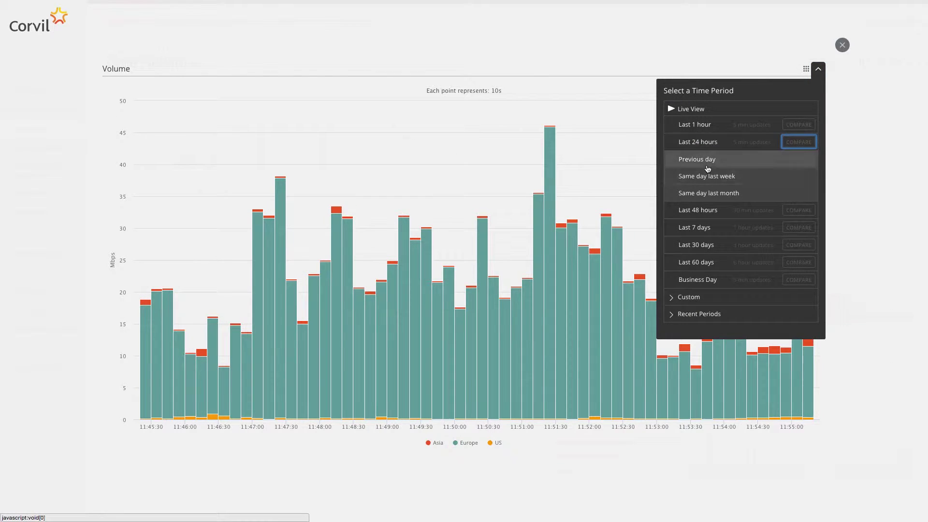
click(695, 158)
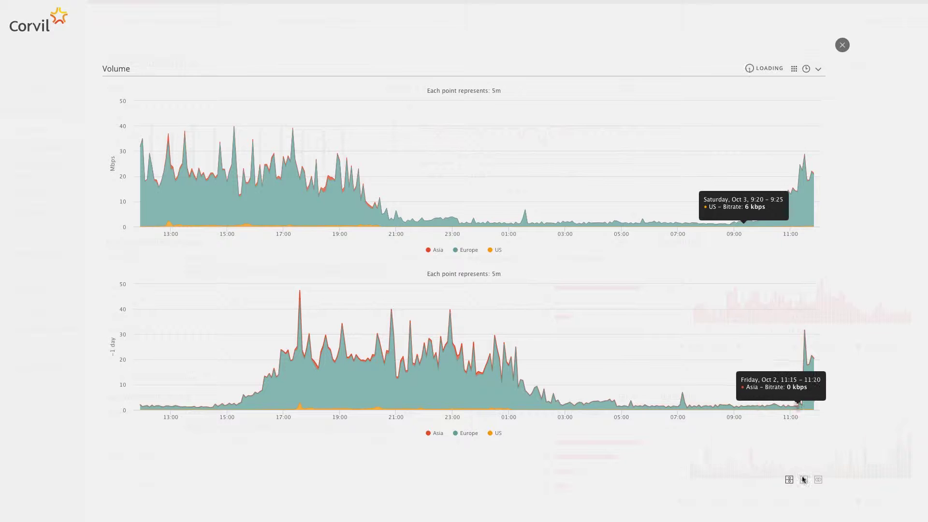
Try another comparison layout, return to the two stacked charts and close the enlarged Volume view.
click(804, 479)
click(790, 479)
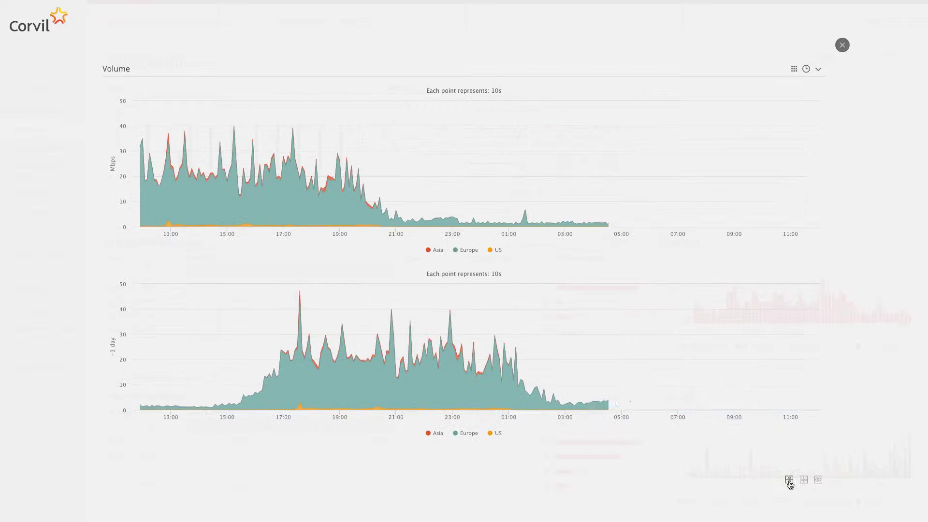
click(843, 46)
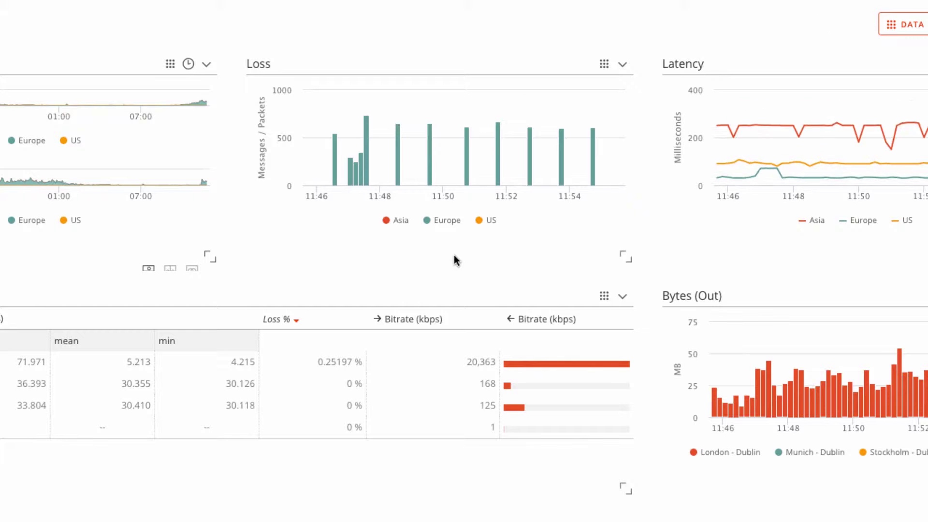
Hide the Europe series in the Core Network Loss chart to check the other regions, and show it again.
click(441, 224)
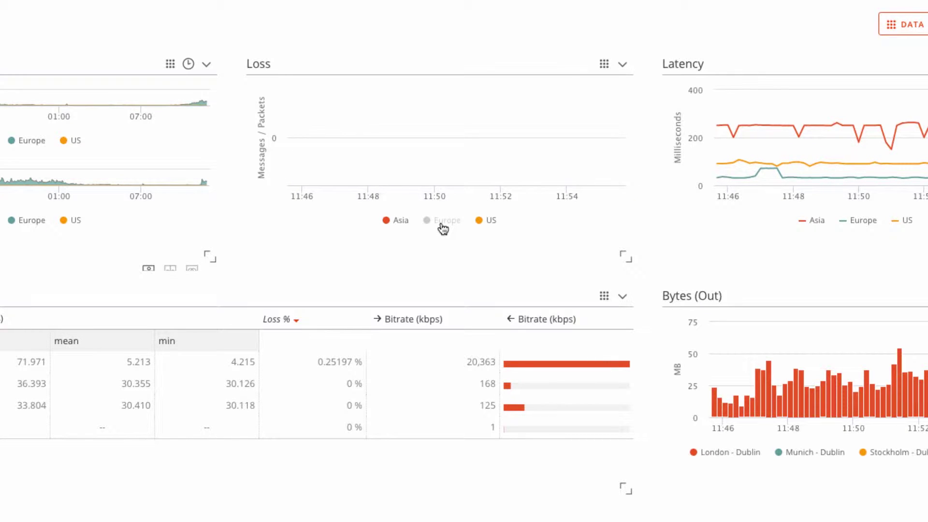
click(442, 222)
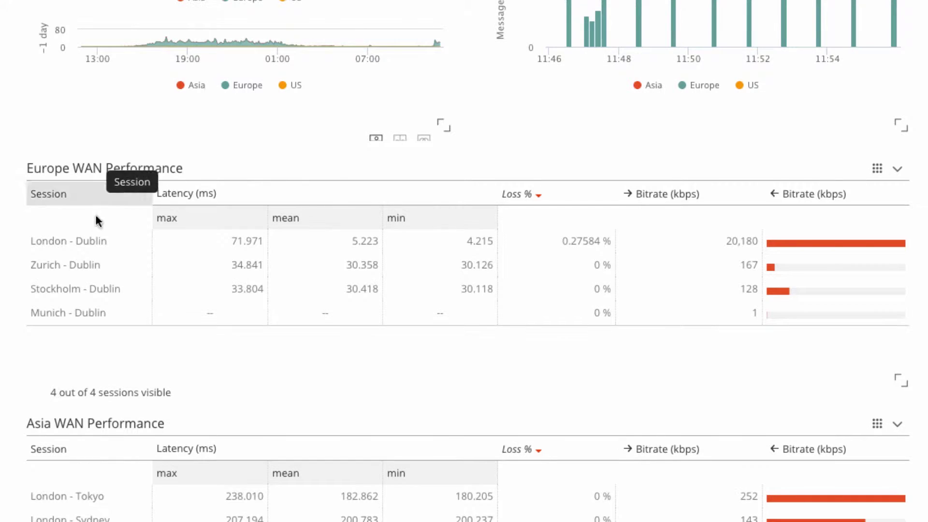
Open the Link Utilization dashboard for the London - Dublin session and compare its top applications, outbound utilization and outbound loss.
click(88, 249)
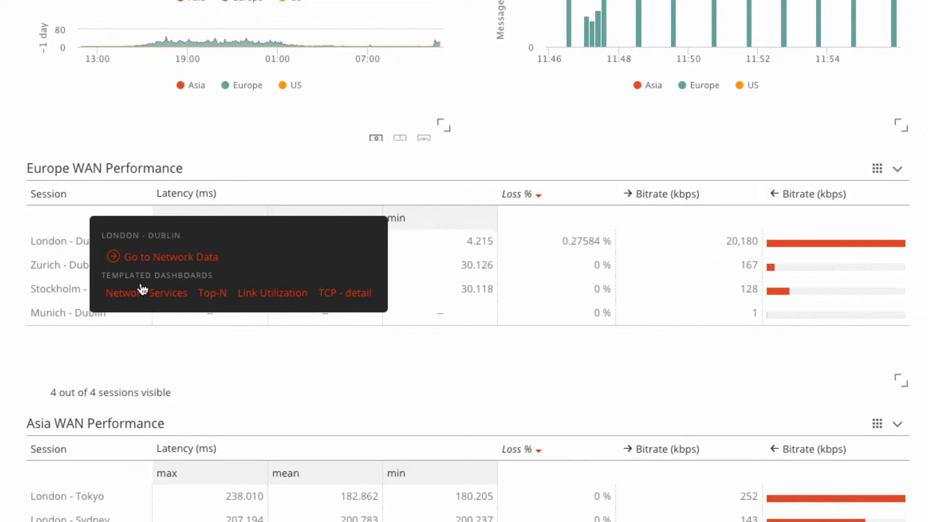
click(267, 299)
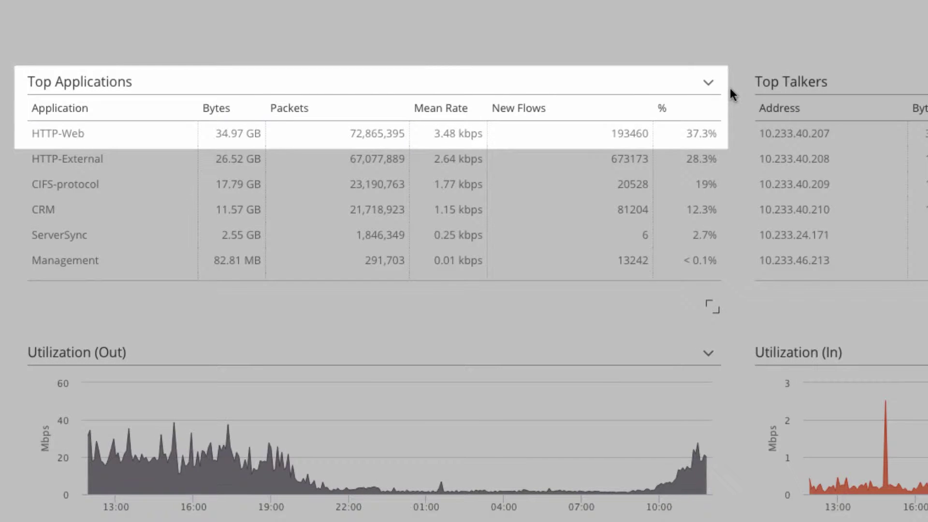
scroll(739, 366, down, 3)
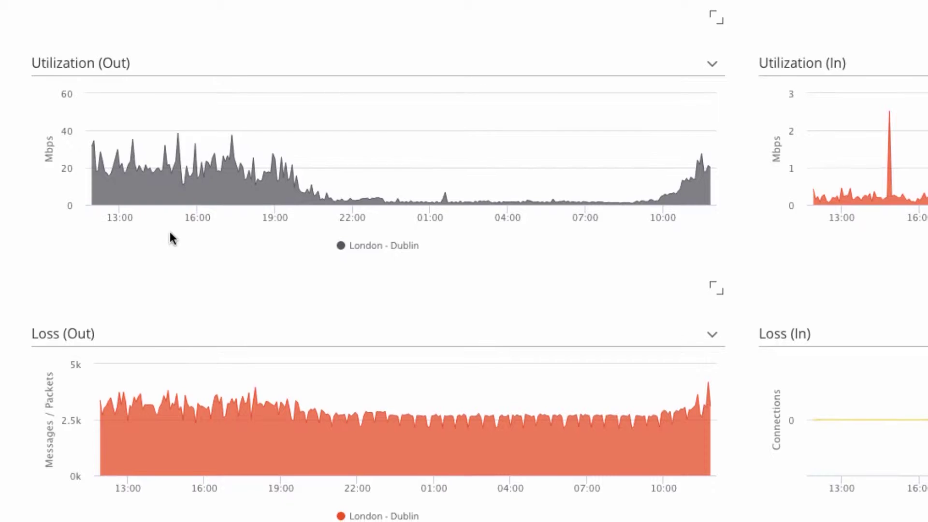
mouse_move(173, 154)
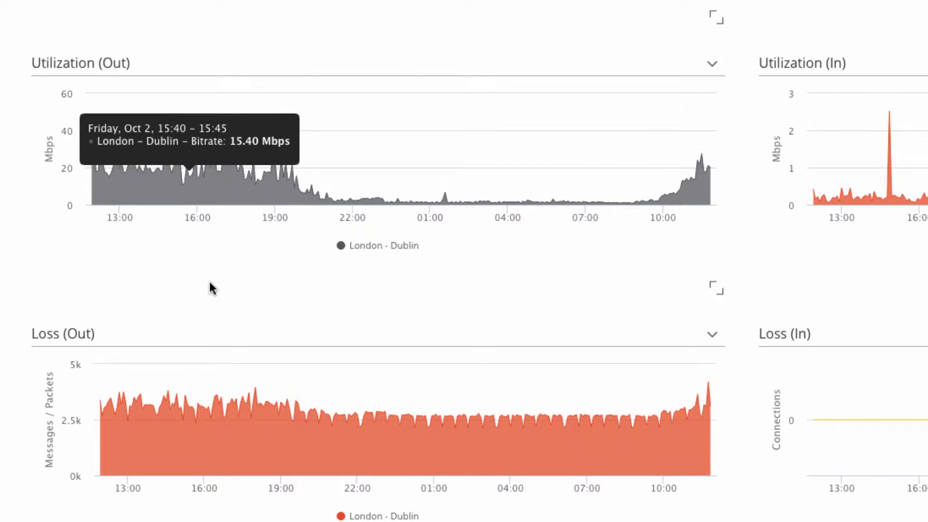
mouse_move(152, 385)
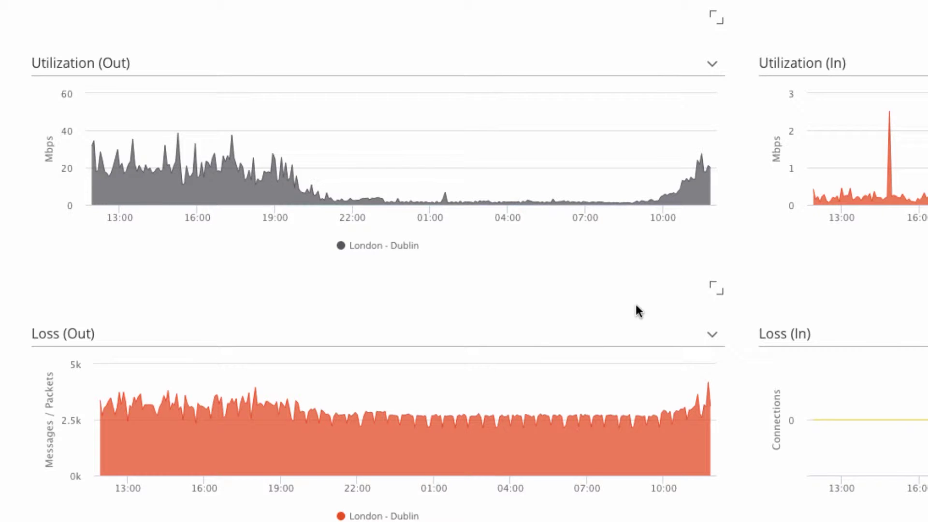
scroll(636, 310, up, 3)
scroll(771, 346, up, 5)
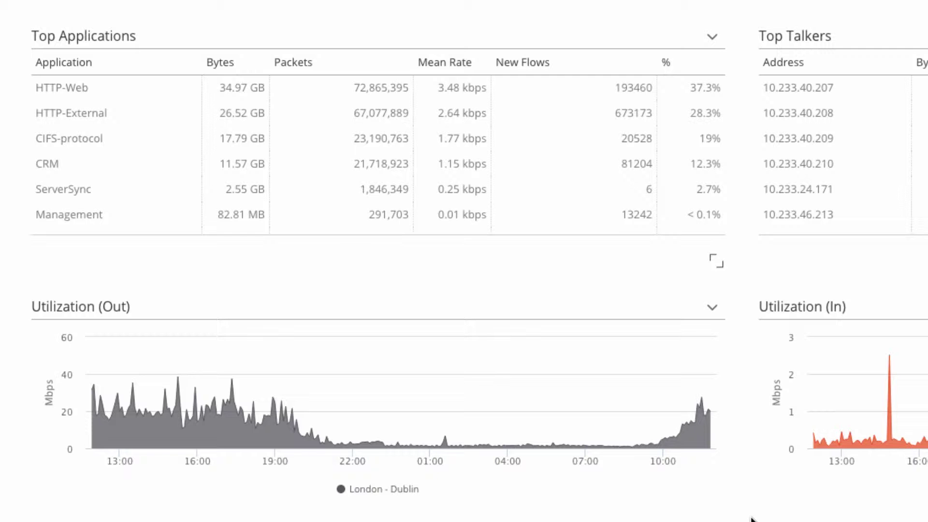
scroll(751, 519, down, 8)
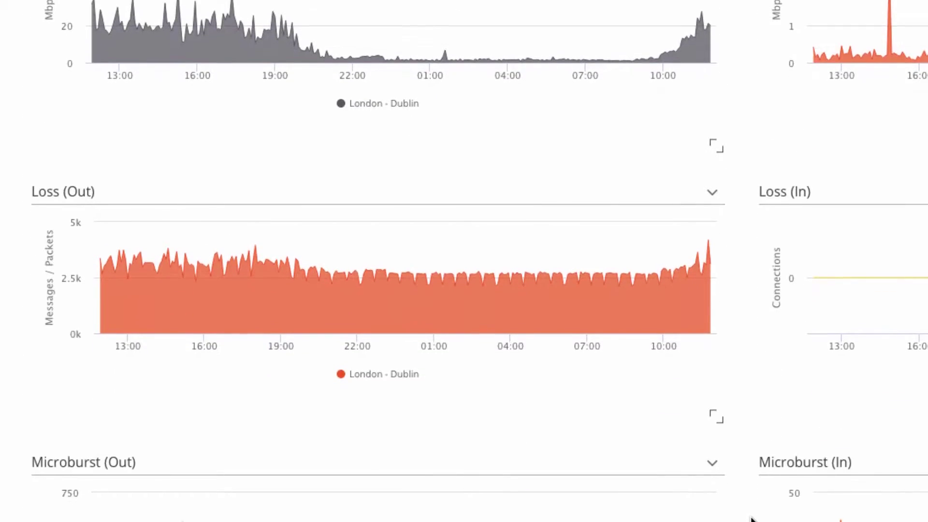
Compare outbound microbursts with outbound loss and utilization, and open the network data for the 15:15 – 15:20 microburst peak.
scroll(752, 512, down, 3)
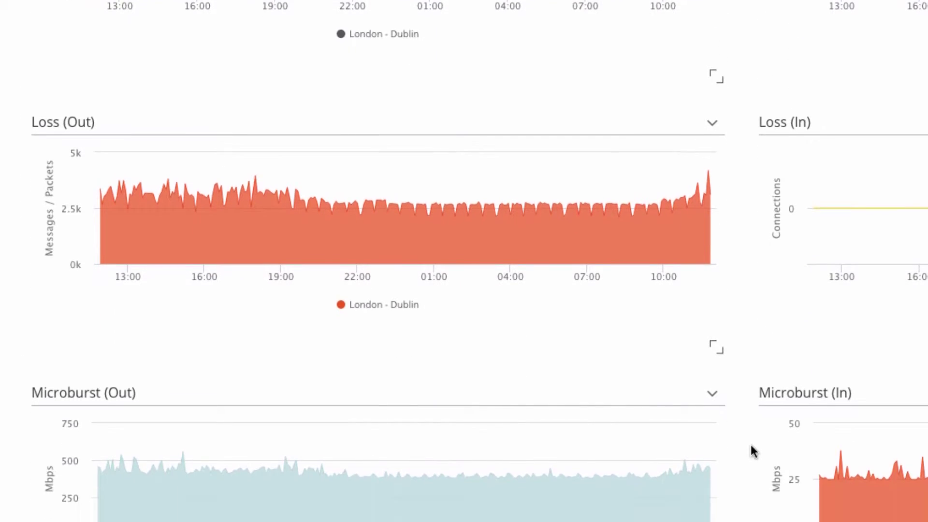
scroll(188, 520, down, 2)
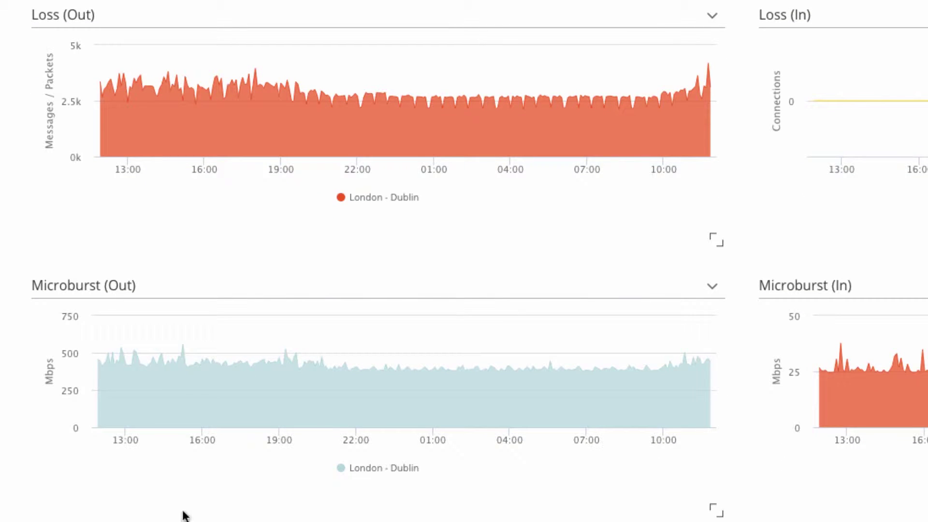
mouse_move(149, 375)
scroll(223, 516, up, 7)
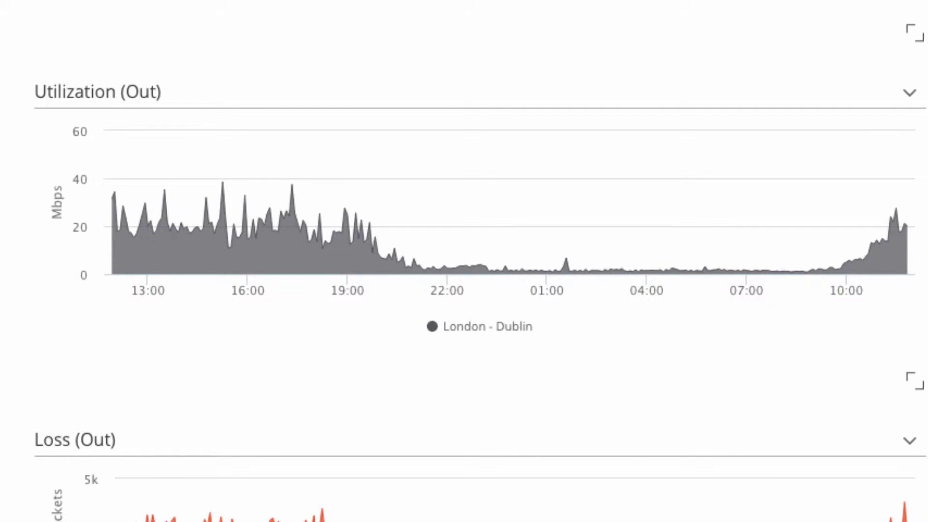
scroll(181, 360, down, 7)
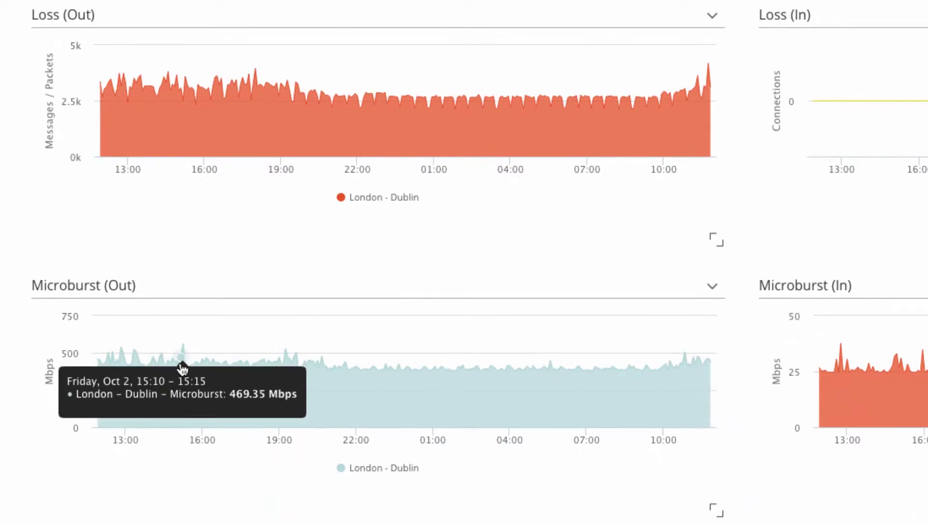
click(183, 357)
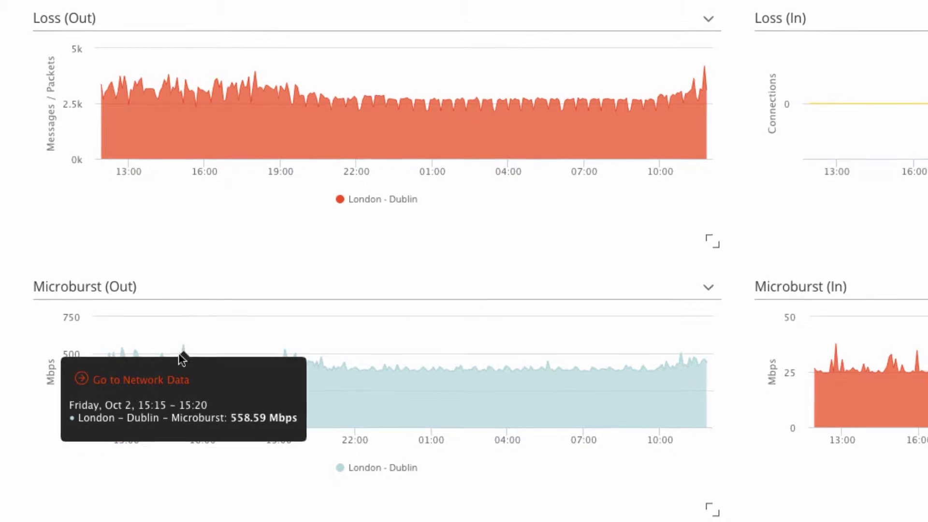
click(174, 380)
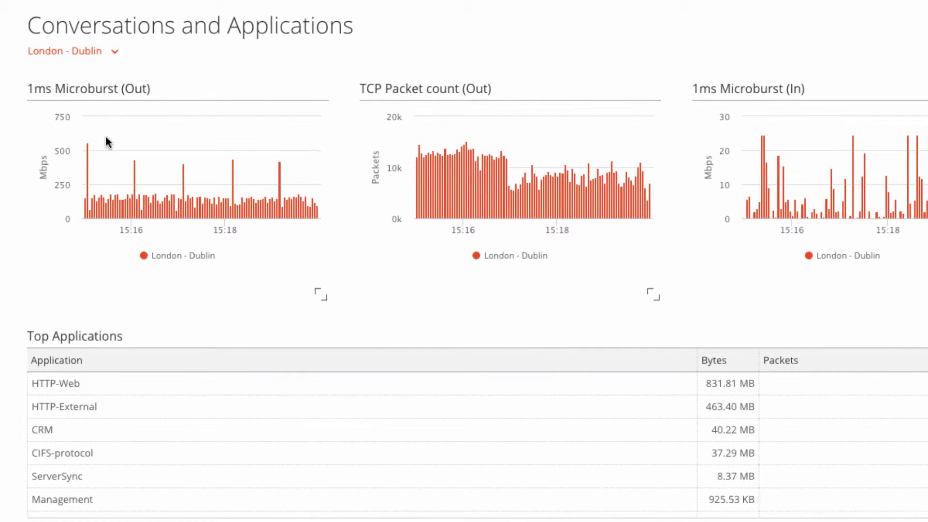
Narrow the 1ms Microburst (Out) chart to the burst around 15:15:03.7, inspect it enlarged and close the enlarged view.
mouse_move(140, 141)
drag(82, 152, 91, 150)
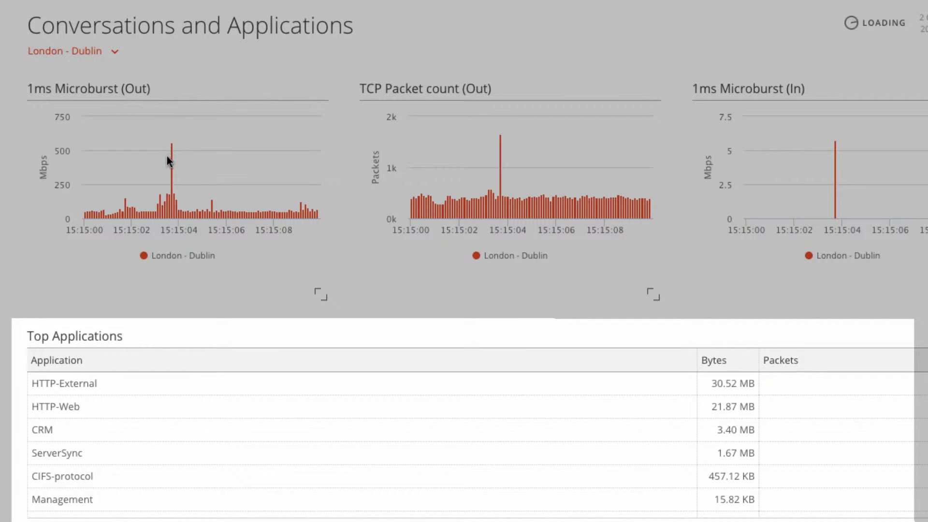
mouse_move(173, 159)
drag(176, 156, 176, 156)
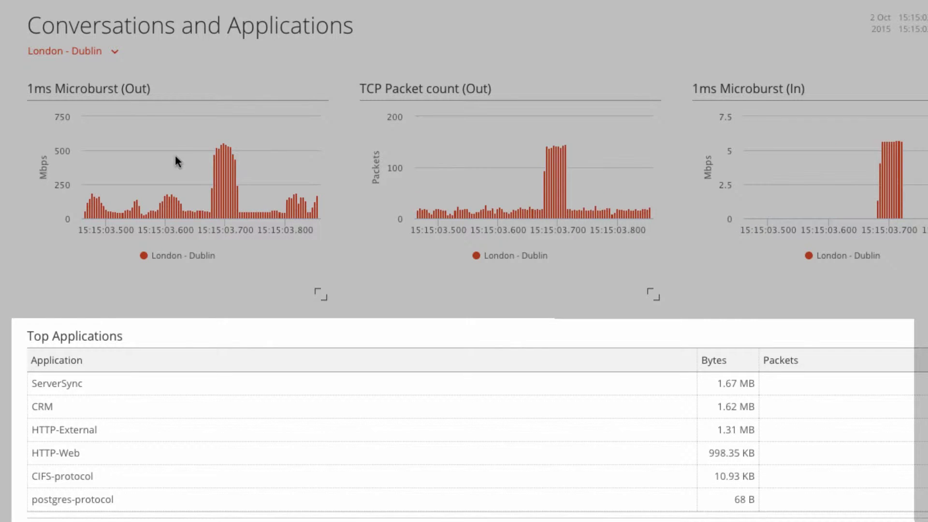
drag(202, 153, 243, 156)
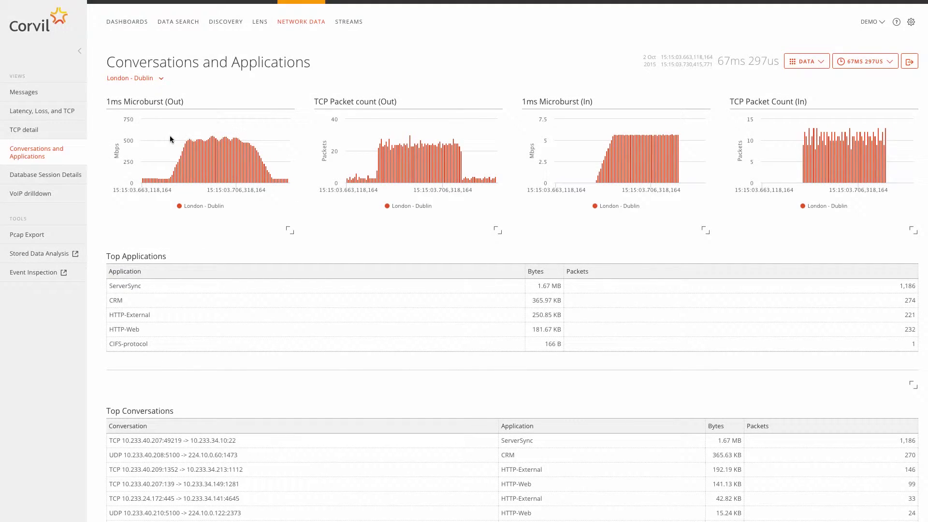
drag(170, 135, 274, 140)
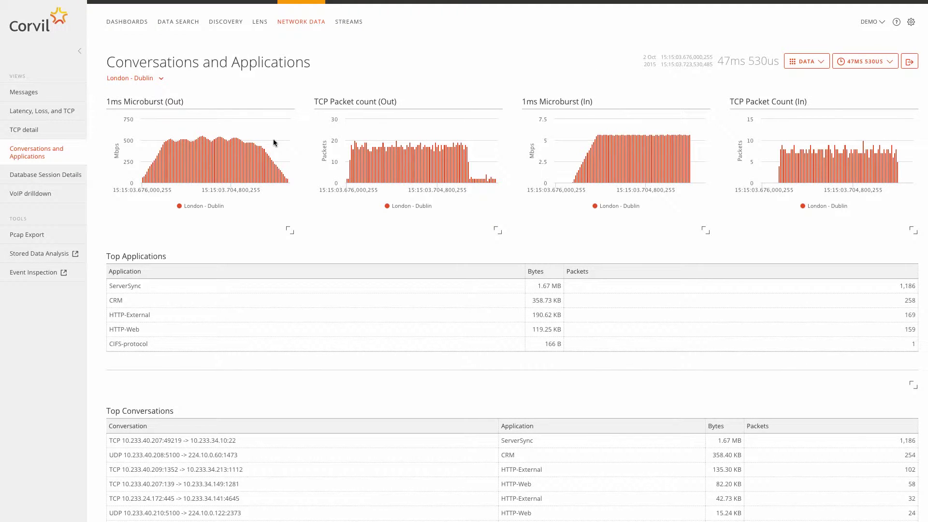
click(293, 234)
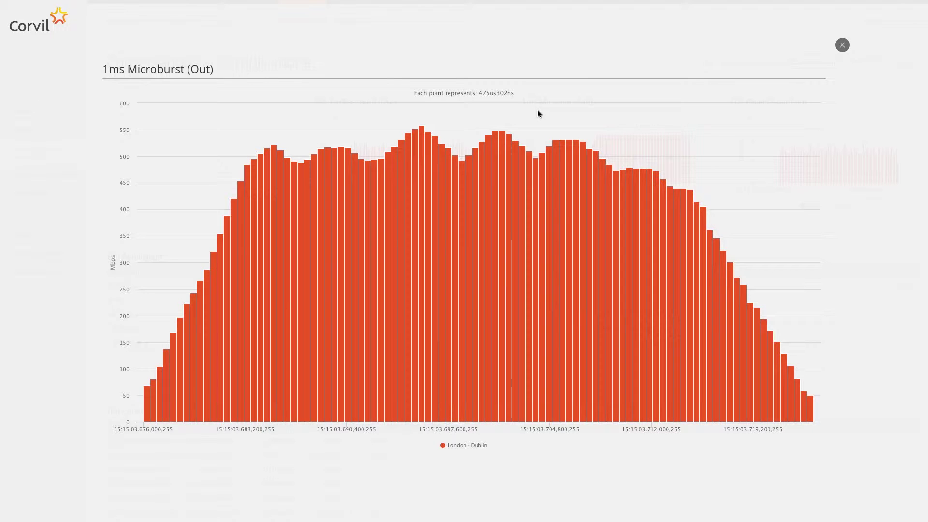
click(842, 46)
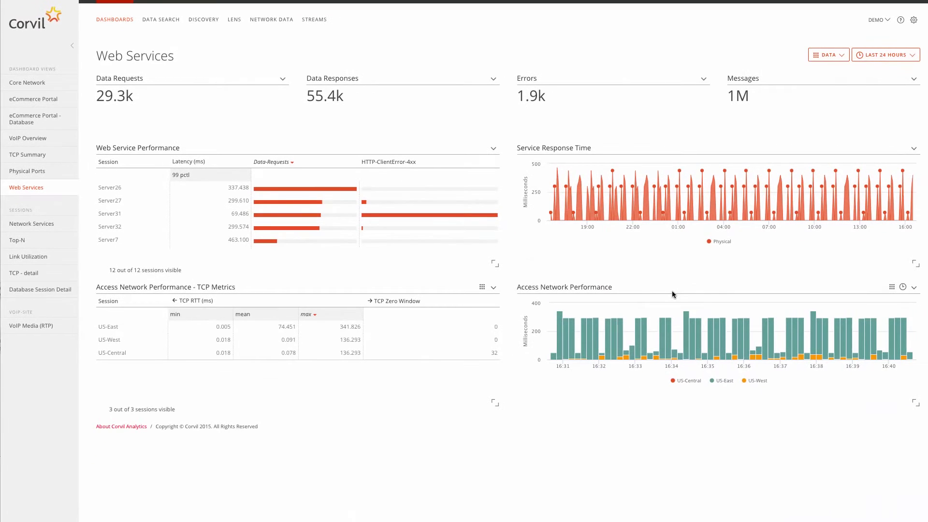
Inspect the US-East maximum TCP RTT bars in the Access Network Performance chart of the Web Services dashboard.
mouse_move(687, 316)
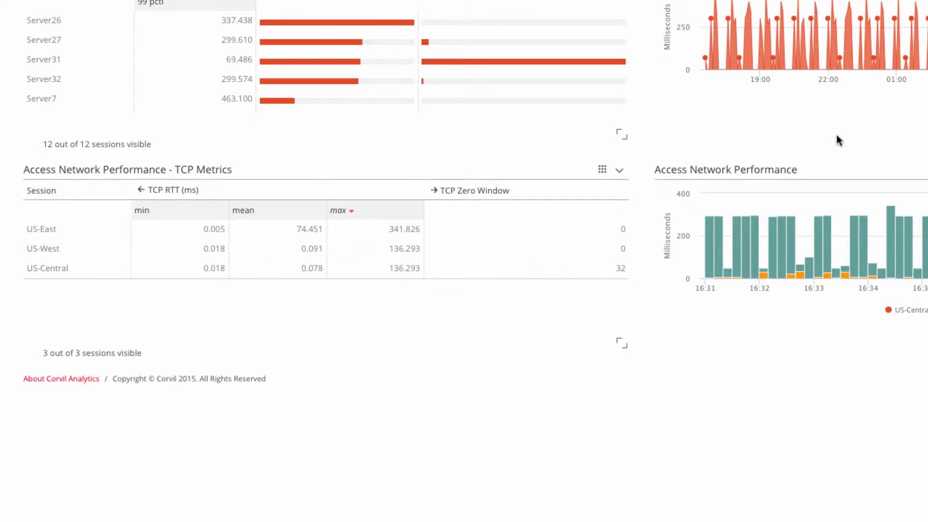
mouse_move(747, 222)
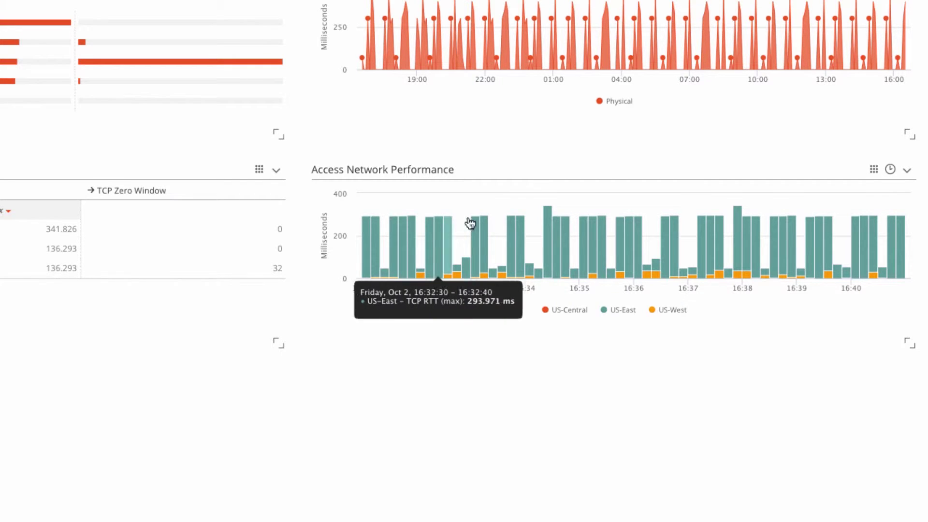
mouse_move(547, 210)
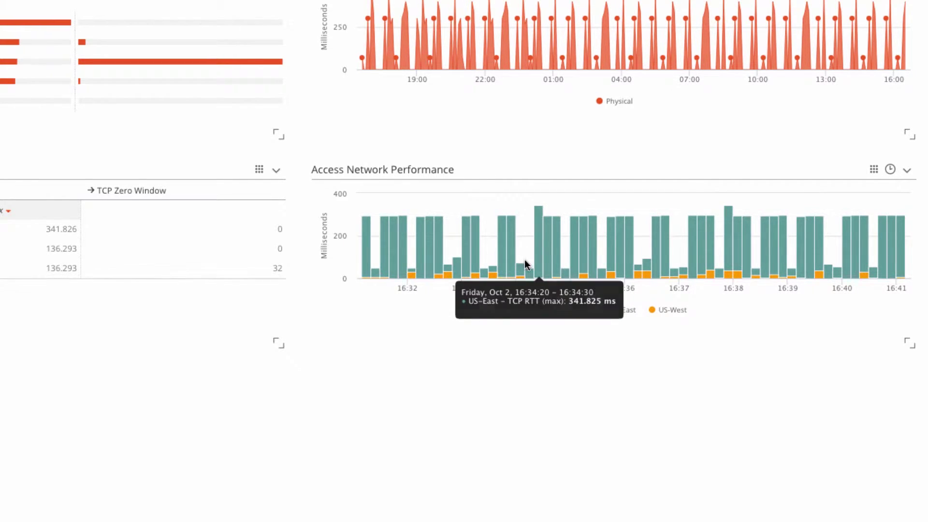
mouse_move(534, 274)
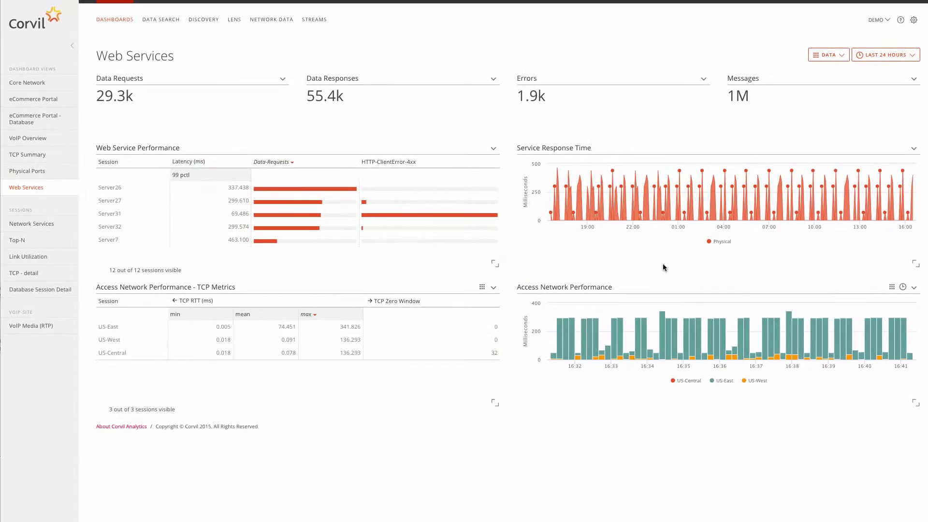
mouse_move(645, 320)
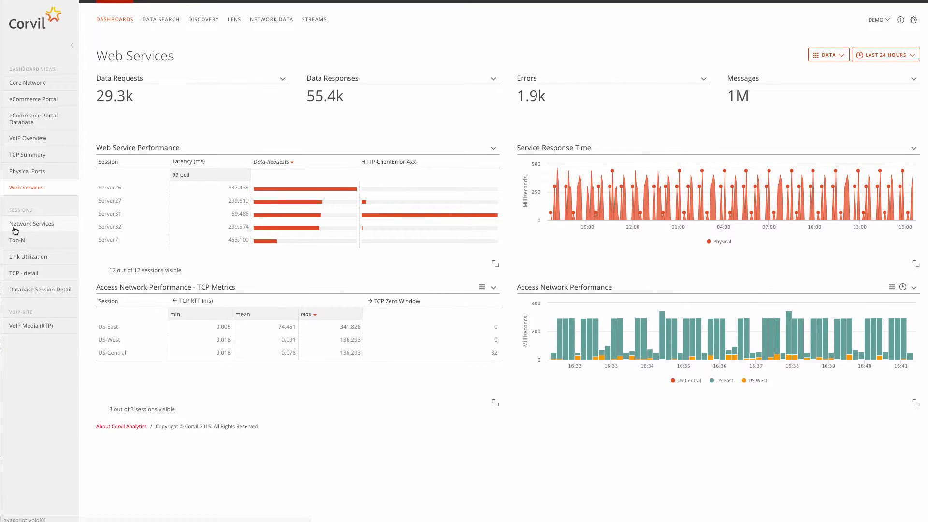
Open the Network Services dashboard and widen the Session columns of the DNS Volumes and BGP Volumes tables.
click(31, 224)
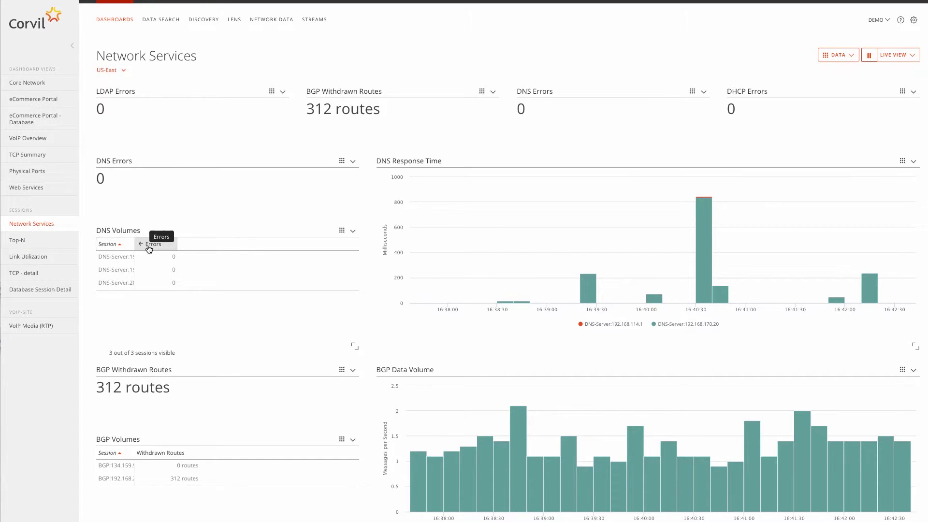
drag(131, 243, 179, 245)
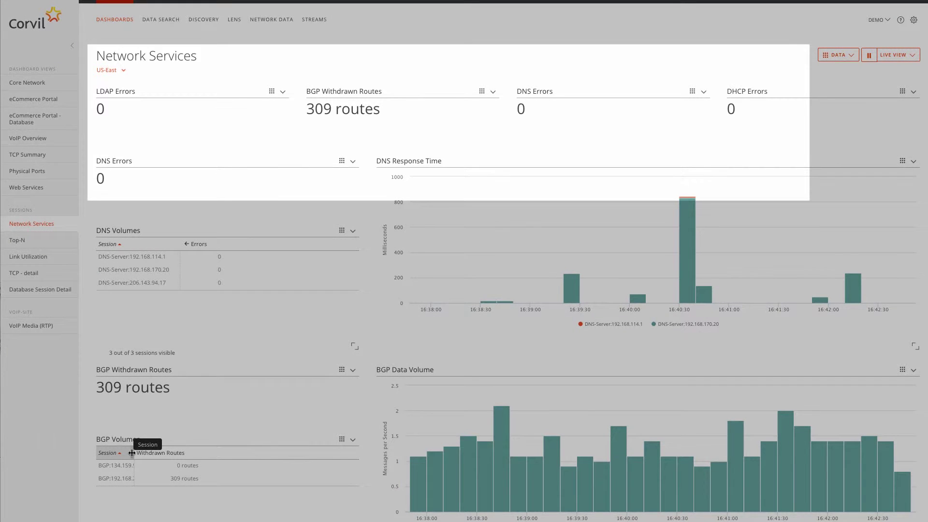
drag(135, 456, 202, 454)
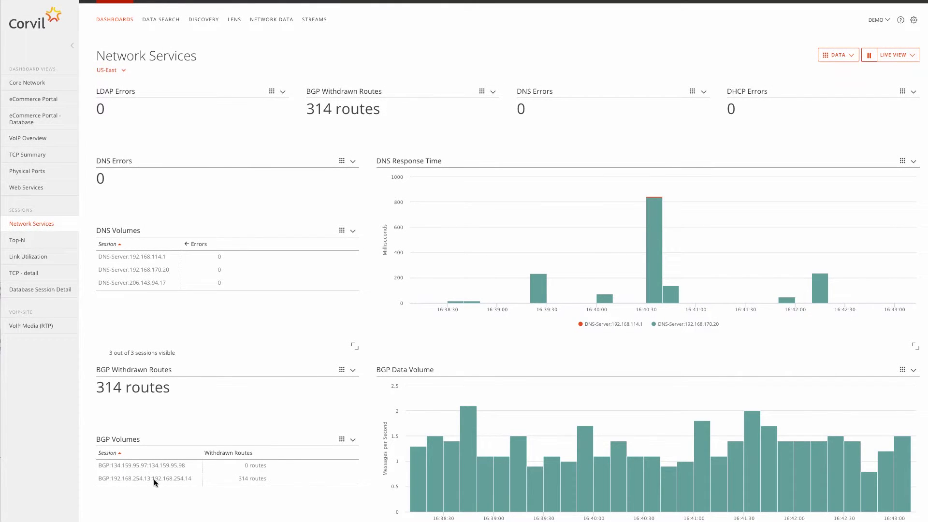
Open the Streams page.
click(314, 20)
click(20, 182)
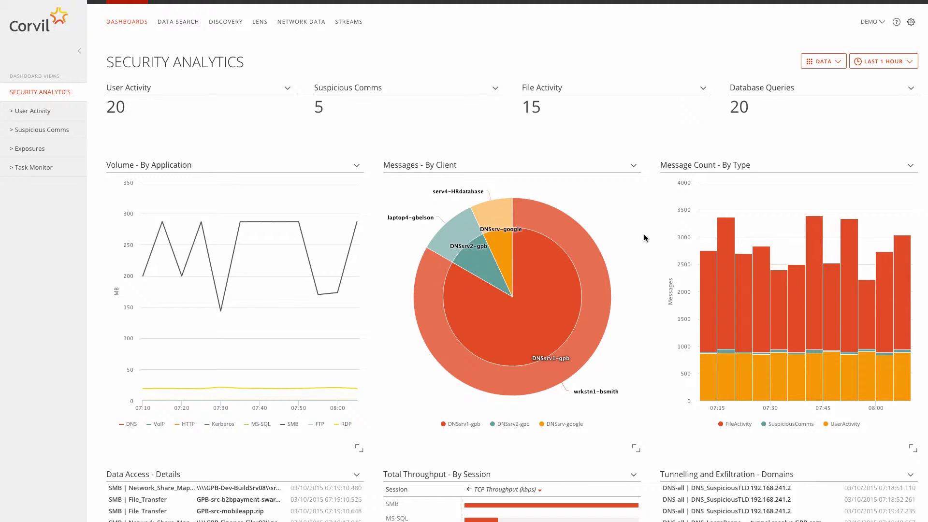
Examine the Security Analytics dashboard, including its volume, client and message charts and its data access, session throughput and tunnelling lists.
click(720, 222)
scroll(654, 385, down, 3)
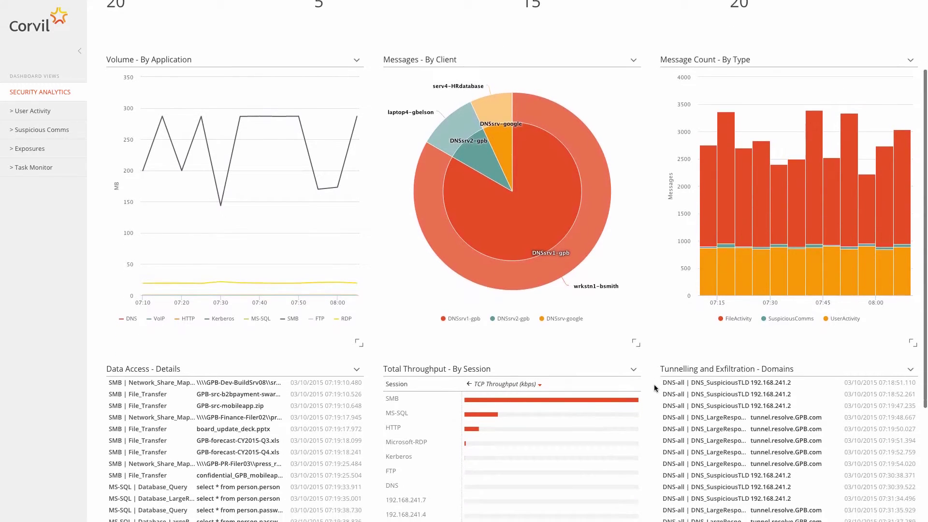
scroll(654, 385, down, 2)
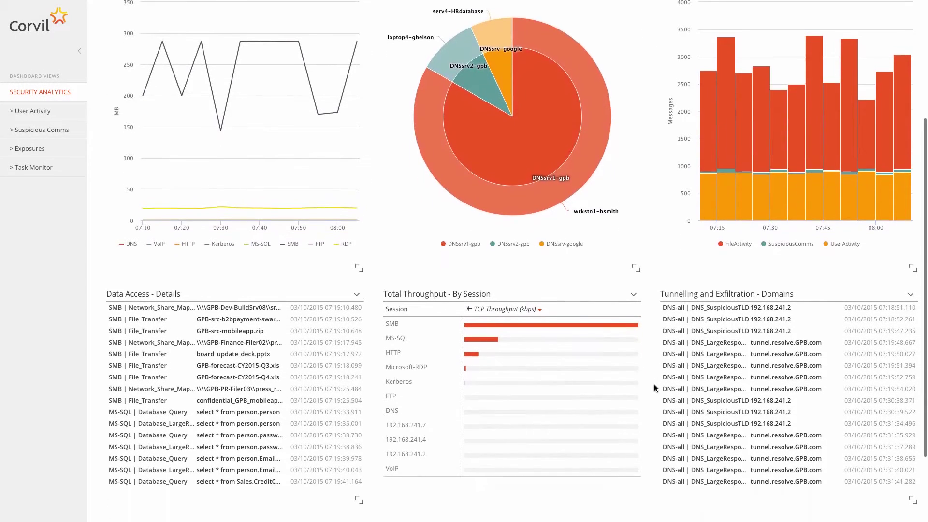
scroll(654, 385, down, 2)
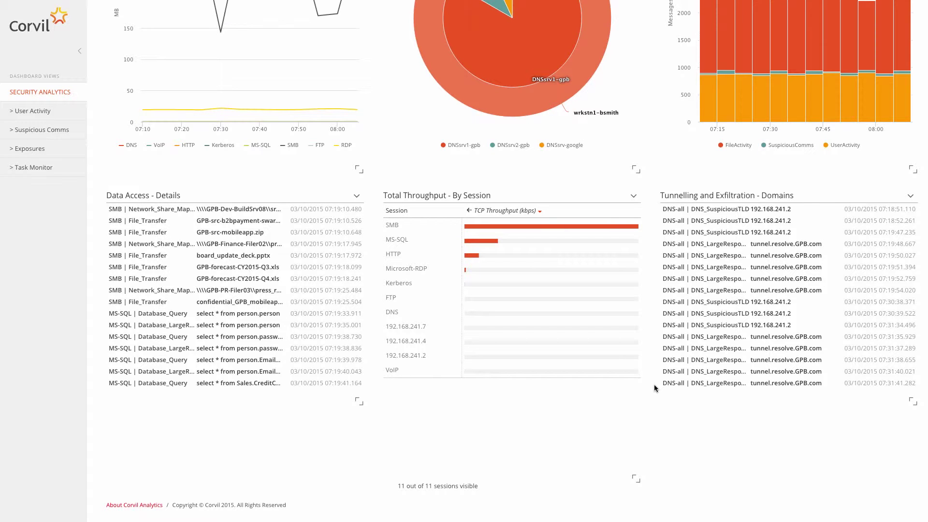
scroll(655, 387, up, 2)
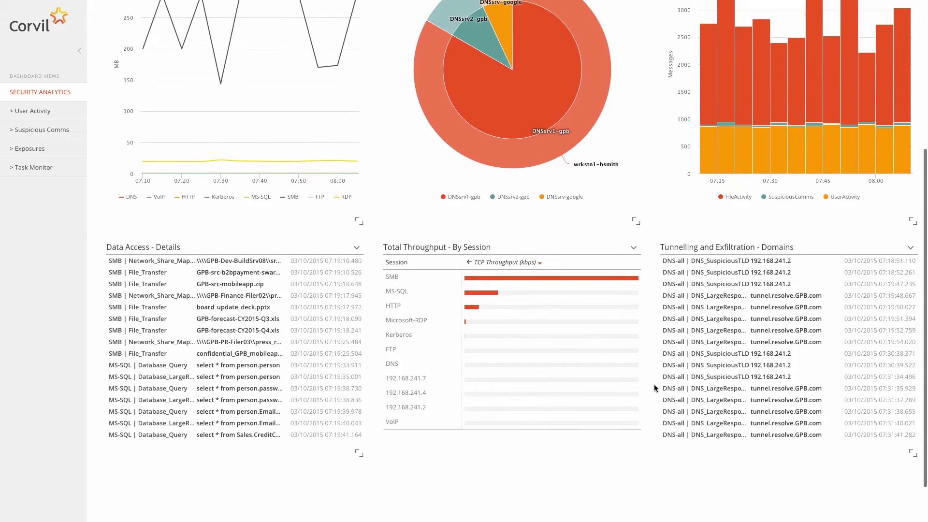
scroll(654, 384, up, 3)
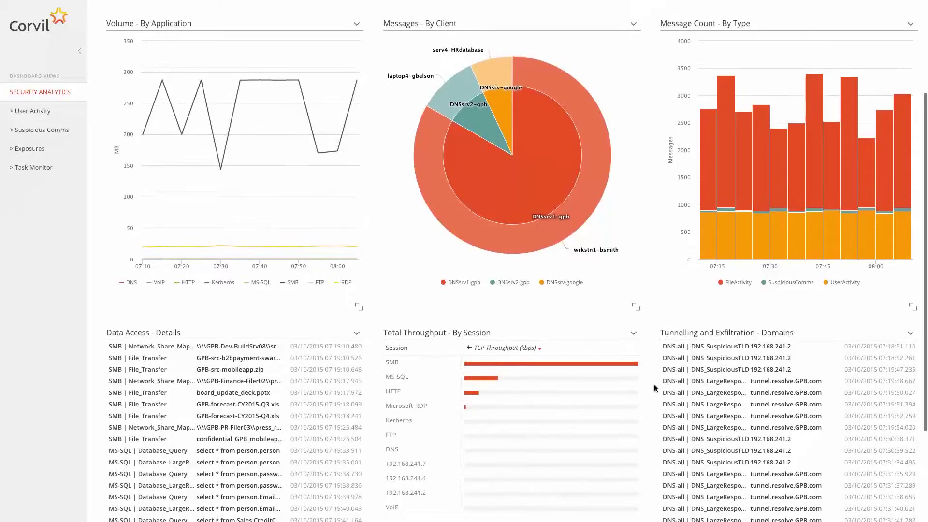
scroll(653, 384, up, 2)
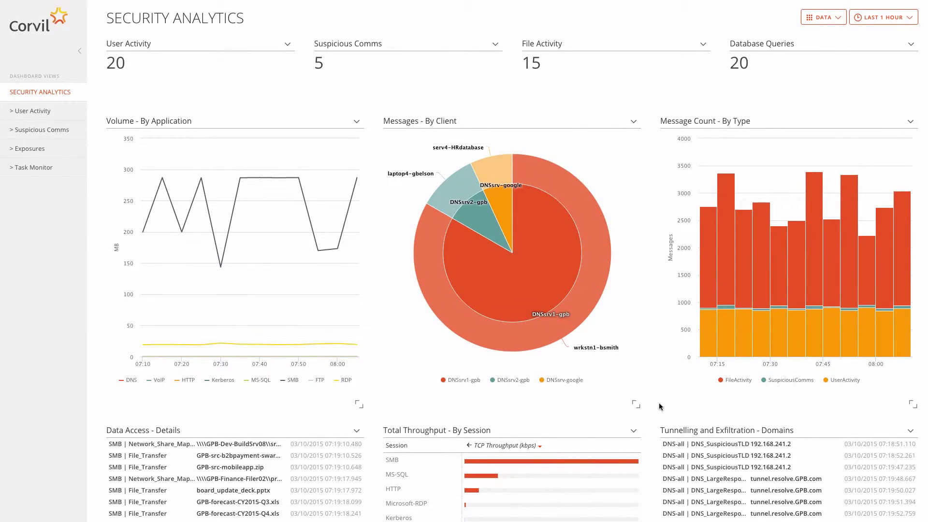
scroll(660, 402, up, 2)
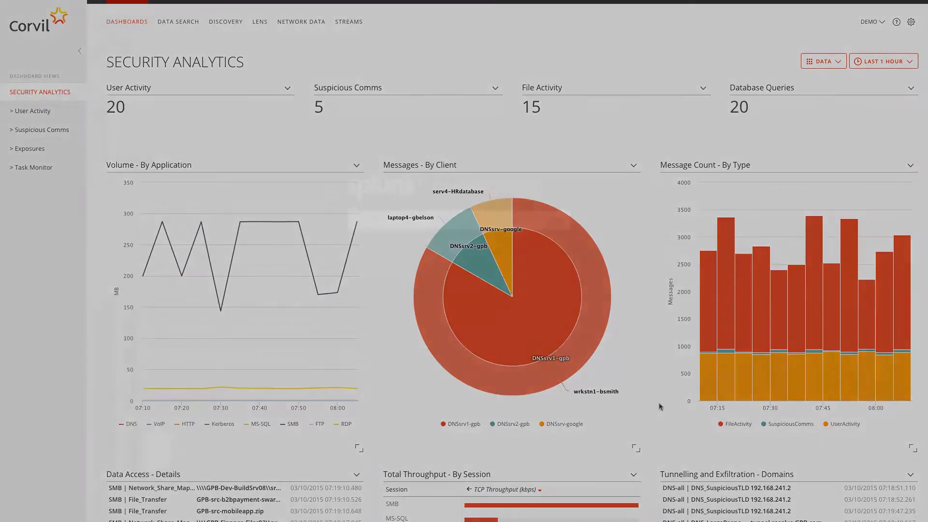
Switch to Splunk Enterprise and sign in with the SOC username and the account password.
key(Down)
key(Return)
key(Tab)
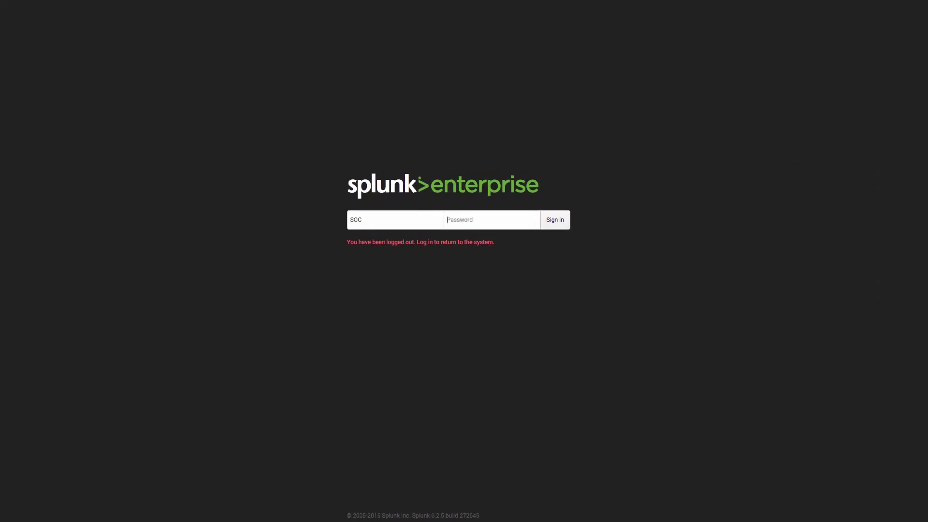
text(*)
text(*****)
key(Return)
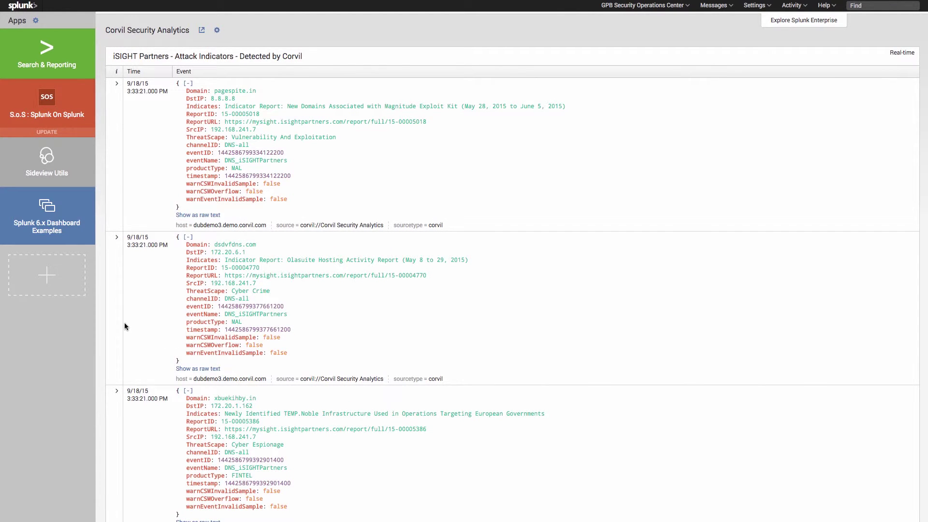
Review the iSIGHT Partners attack indicators, open them in search and expand the seliwelkenny.info event with DstIP 172.18.4.222.
scroll(123, 322, down, 6)
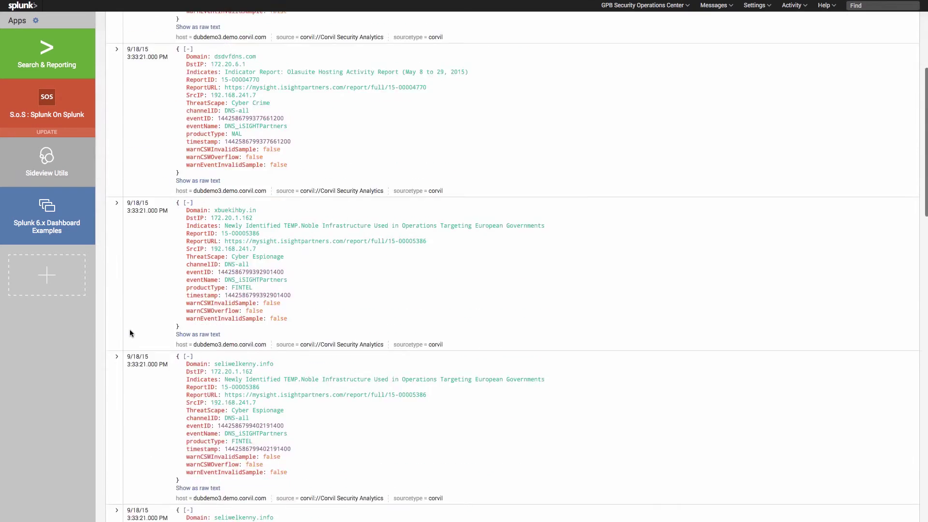
scroll(129, 330, up, 3)
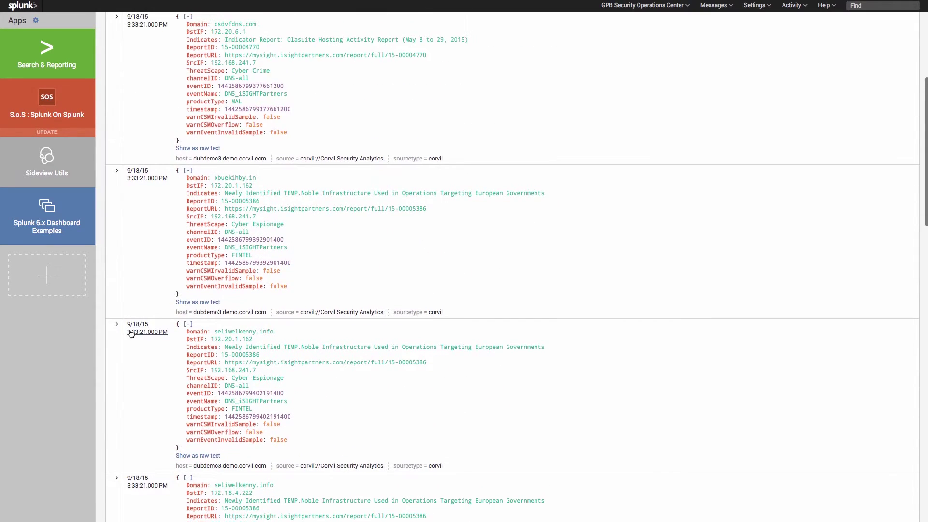
scroll(129, 329, up, 5)
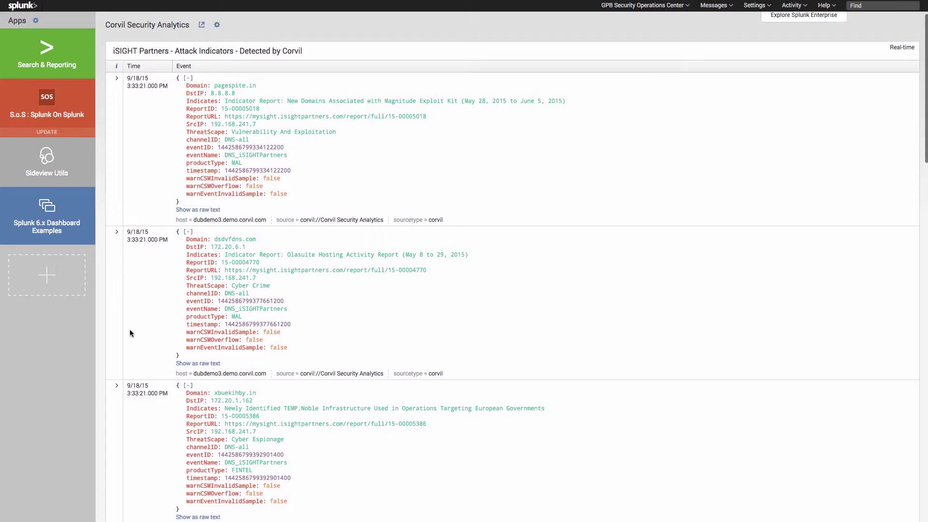
click(138, 89)
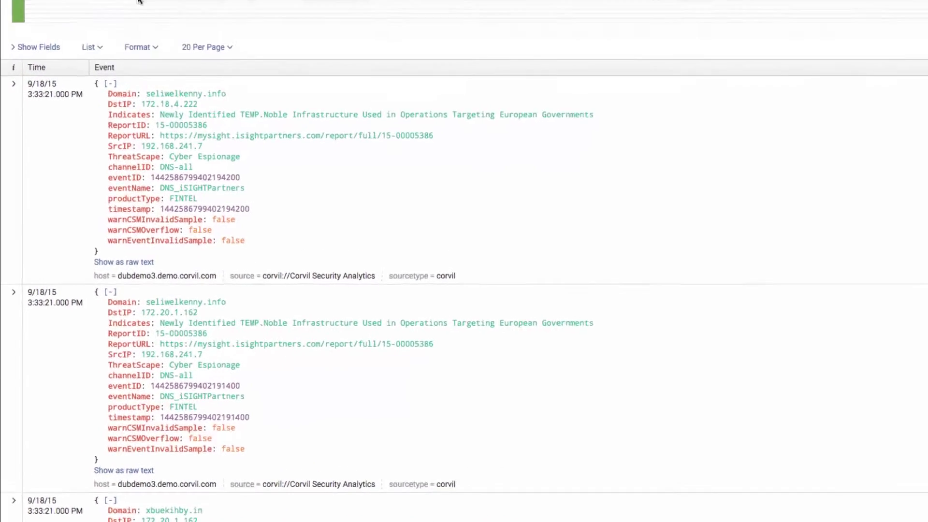
click(15, 50)
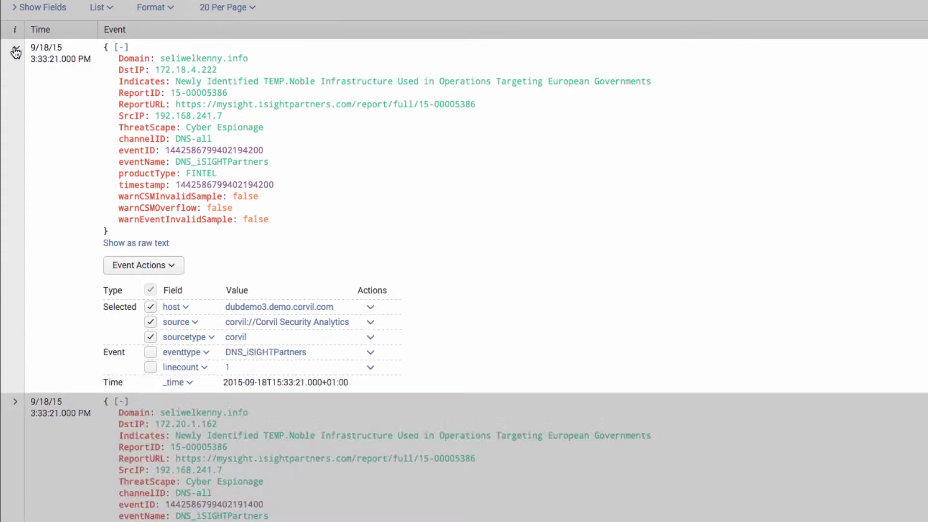
Investigate the expanded seliwelkenny.info event with Corvil Dashboards.
scroll(66, 357, down, 5)
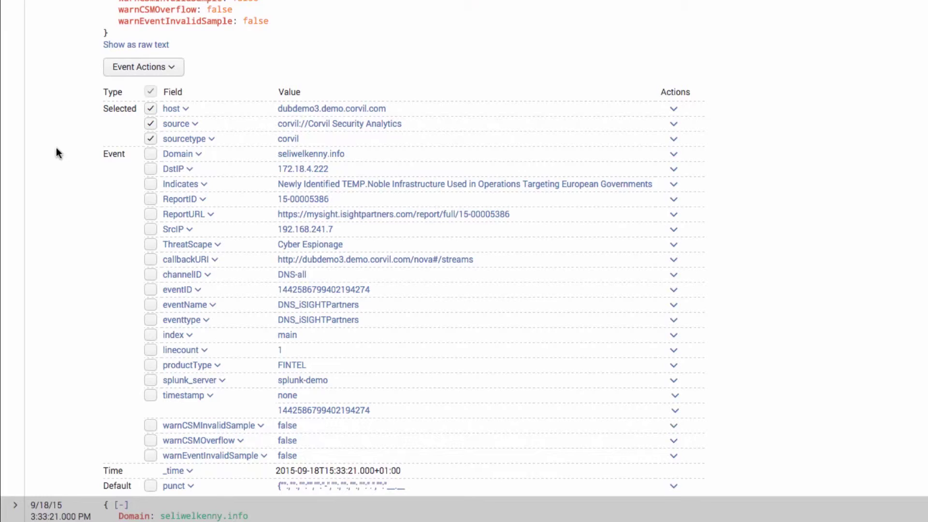
click(132, 70)
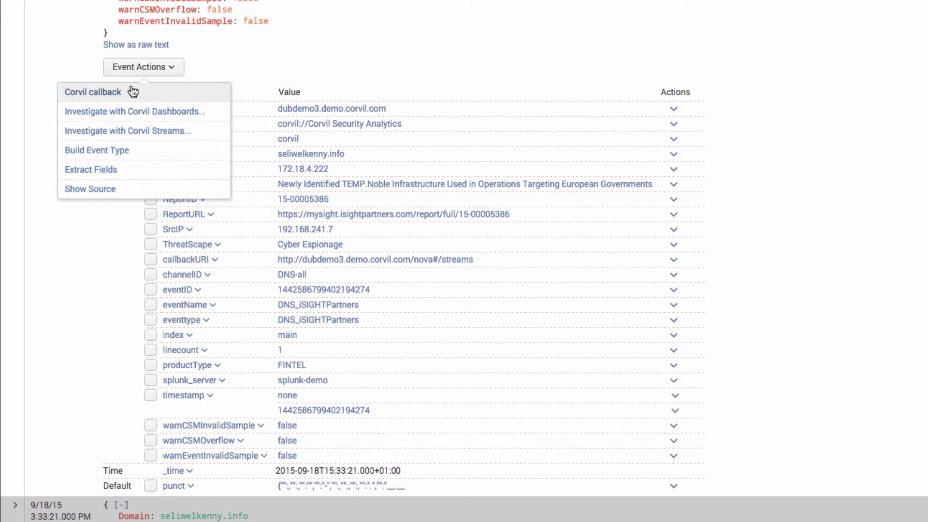
click(131, 112)
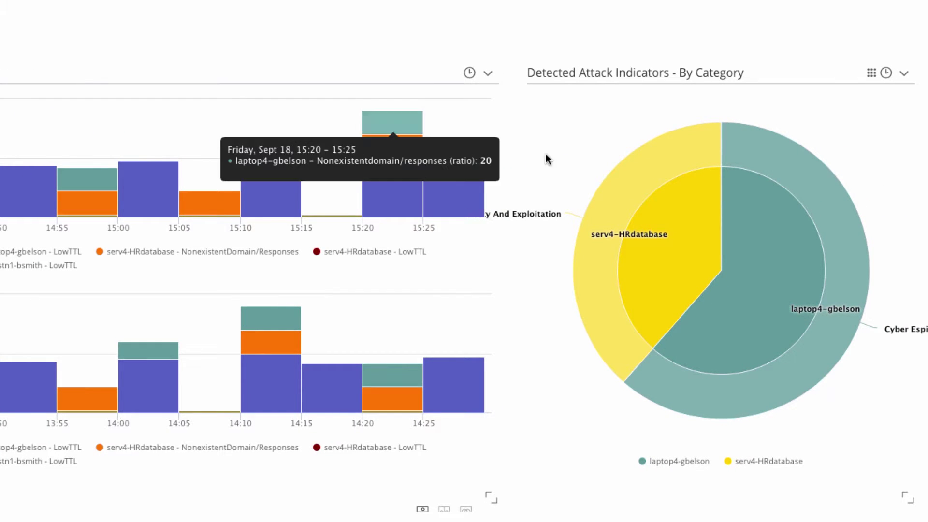
Open the User Activity dashboard and drill into the Administrator account's Auth_Success_User anomaly from 14:43:40.
mouse_move(647, 209)
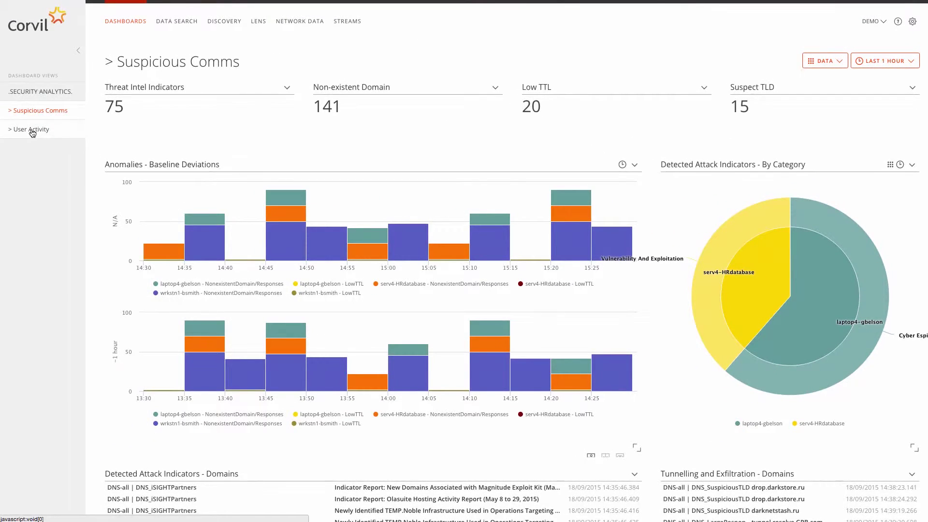
click(32, 131)
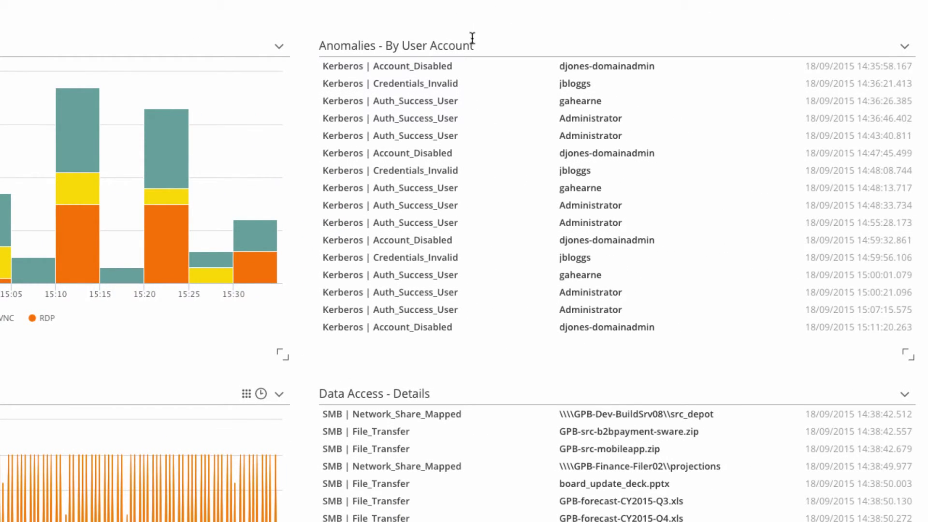
click(410, 122)
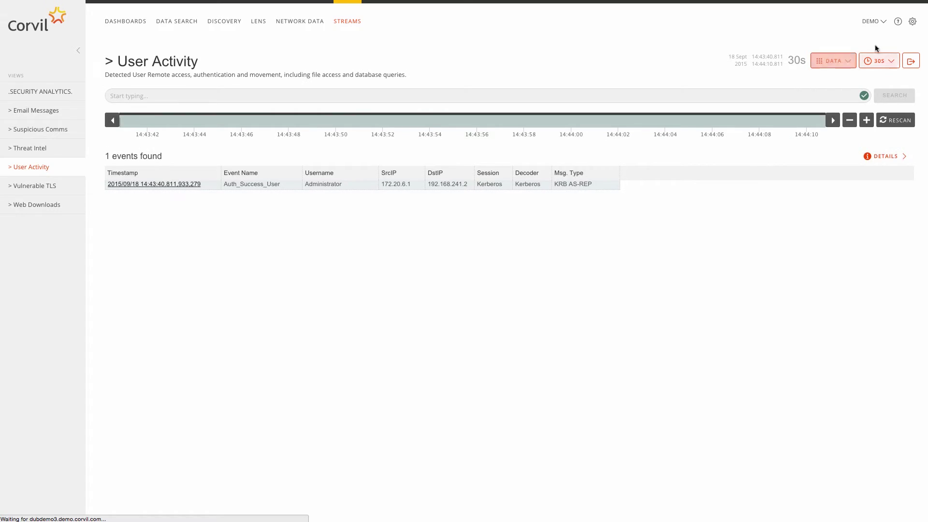
Set the User Activity stream's time period to the last 1 hour and check its event view options.
click(879, 61)
click(768, 116)
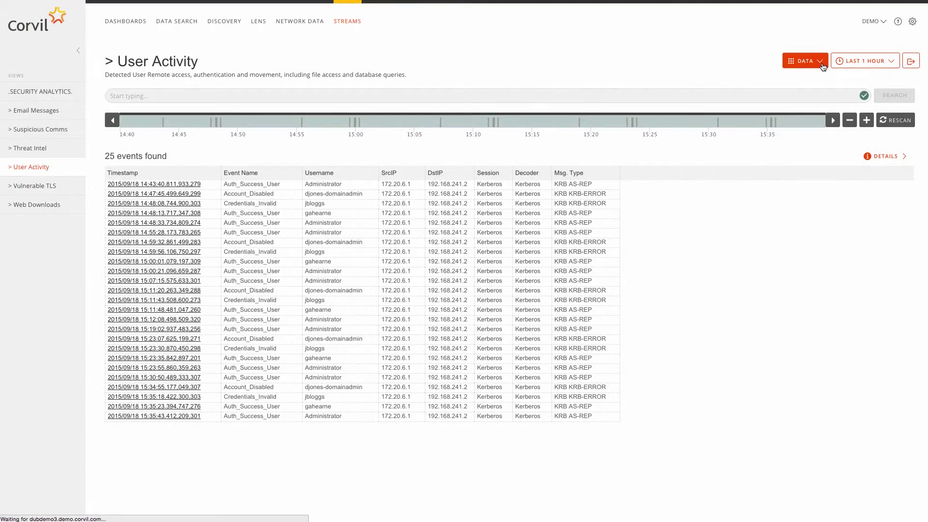
click(821, 61)
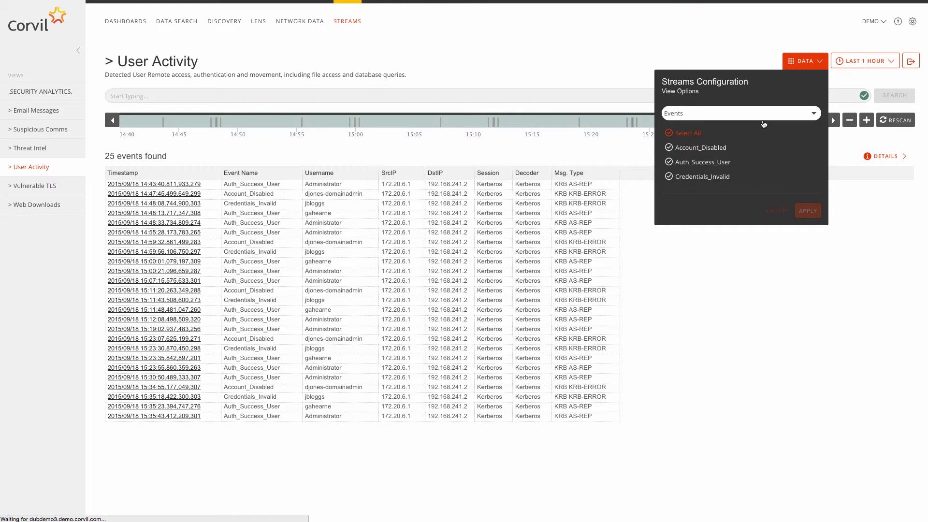
click(629, 38)
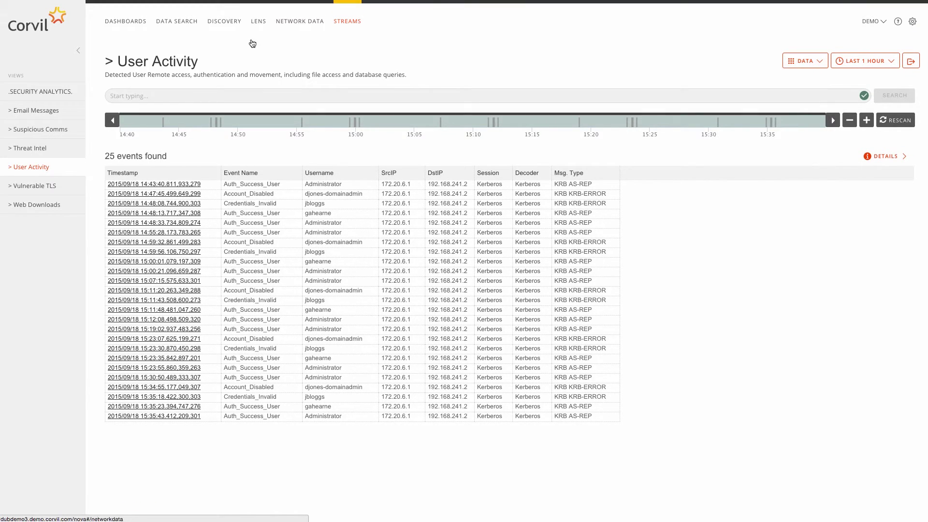
Filter the Suspicious Comms stream with the expression srcIP=172.20.6.1.
click(41, 129)
text(srcIP=172)
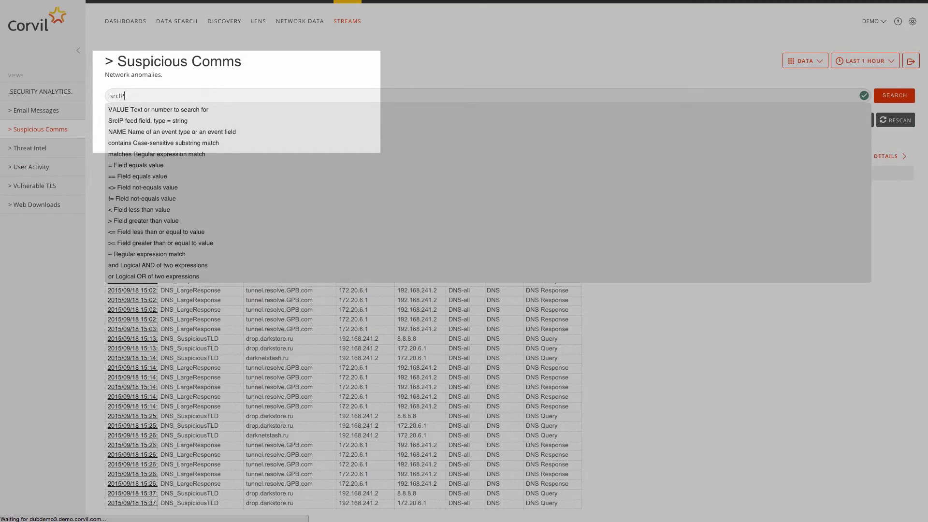
text(.20.6.1)
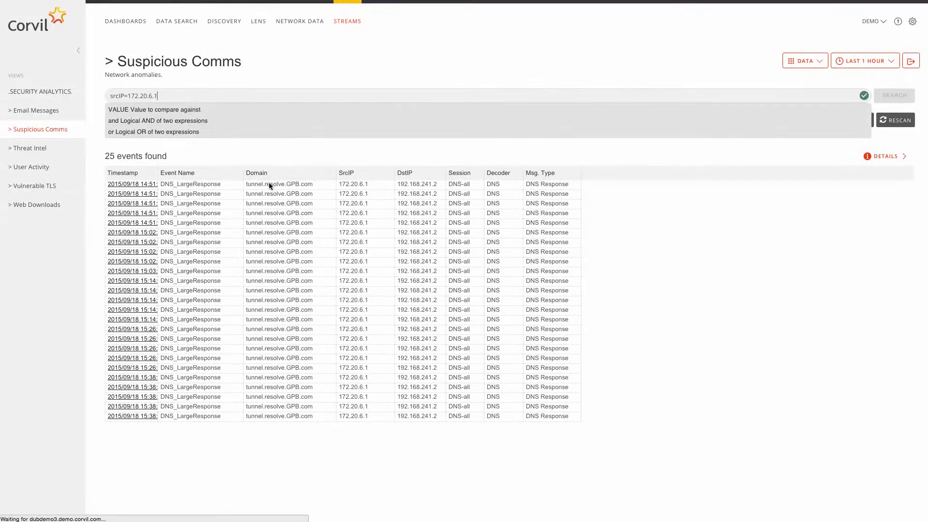
Inspect the event details of several DNS_LargeResponse events for tunnel.resolve.GPB.com.
click(267, 222)
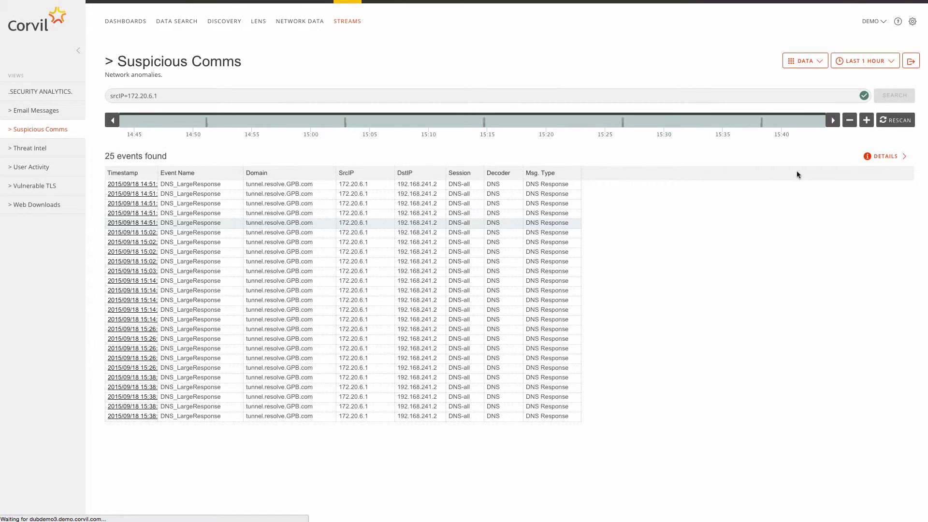
click(885, 156)
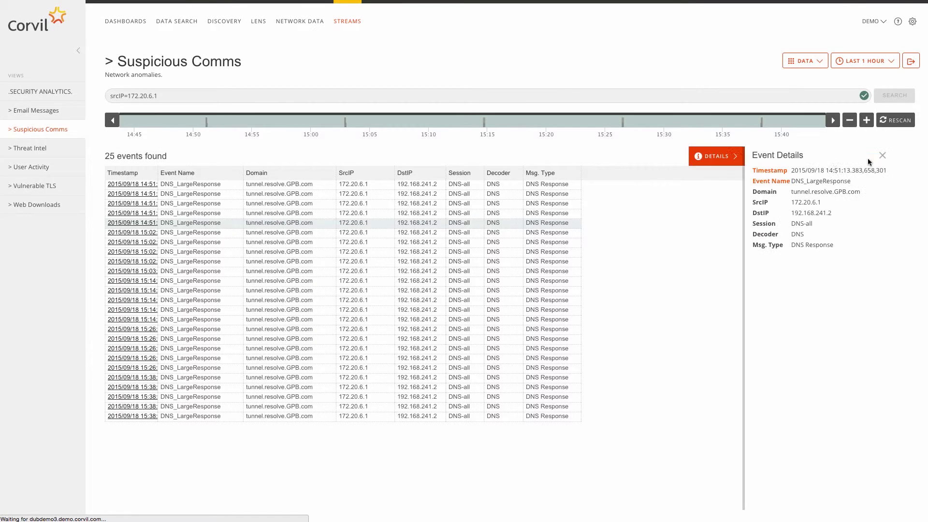
click(262, 233)
click(268, 261)
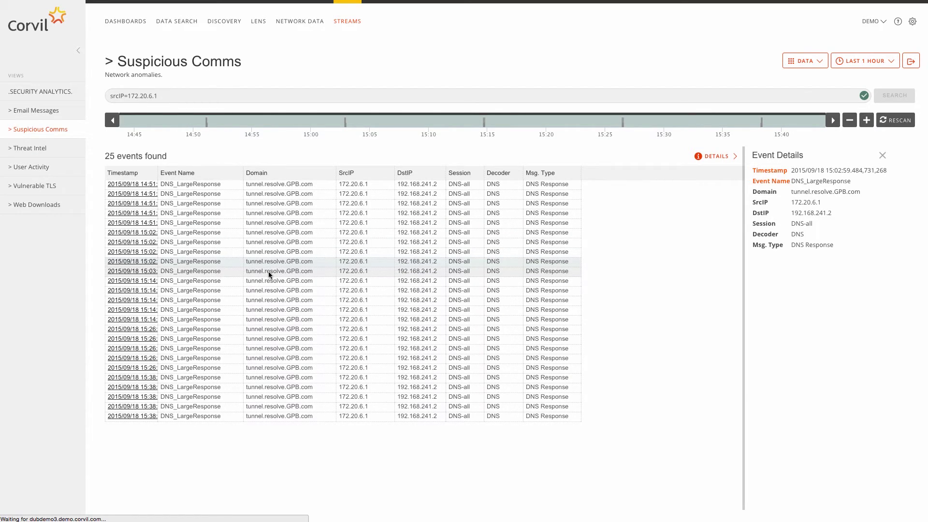
click(269, 281)
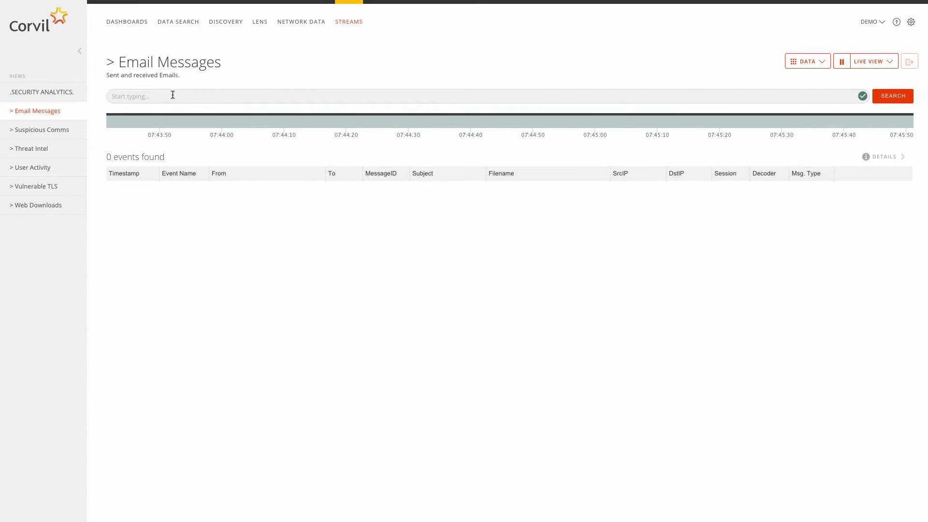
Filter the Email Messages stream with a "To contains" expression for the recipient's user name over the last 1 hour.
click(173, 95)
text(To cont)
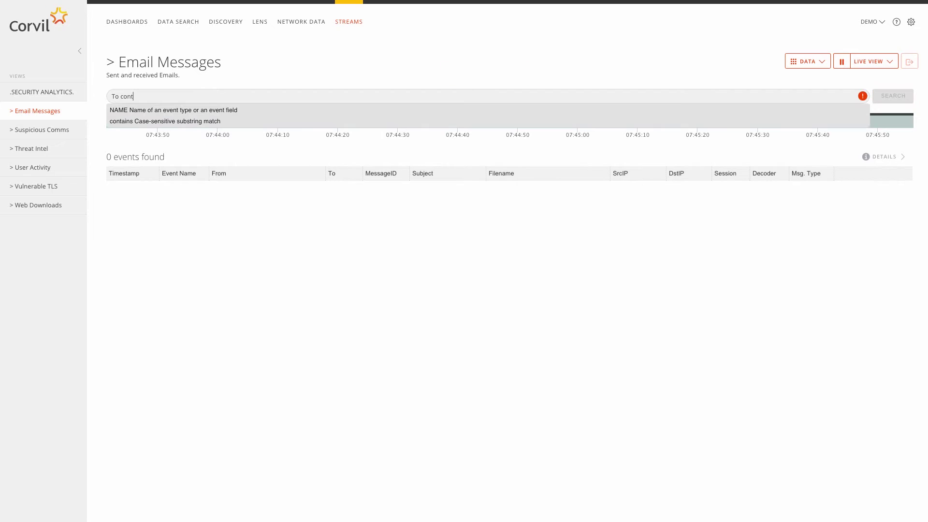
text(ains "bsm)
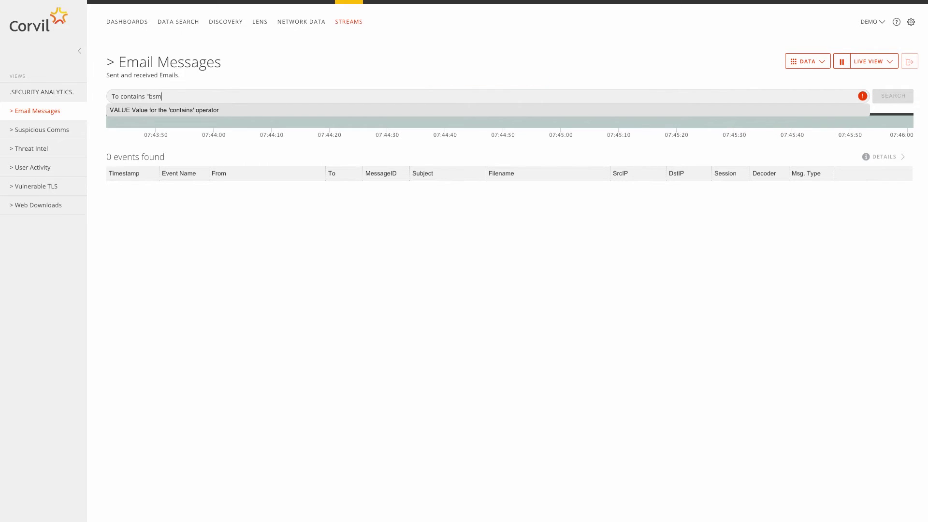
text(ith")
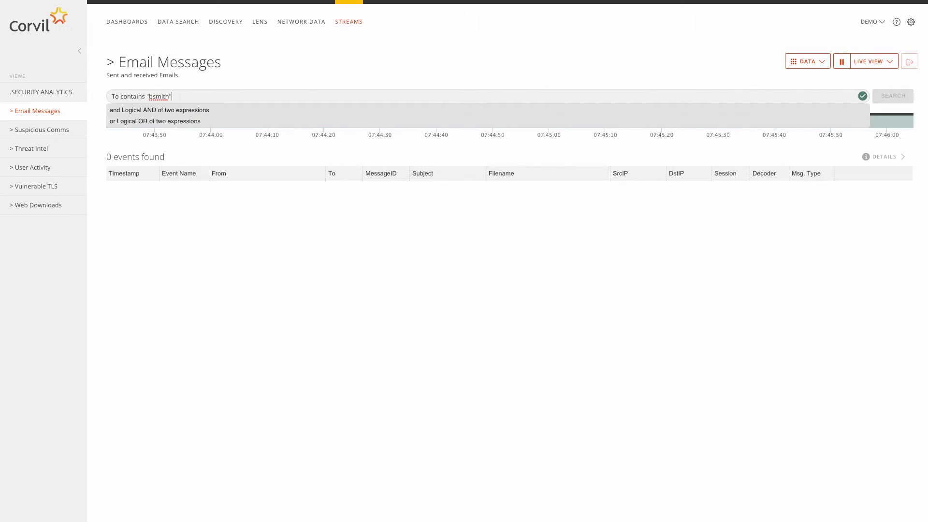
click(870, 62)
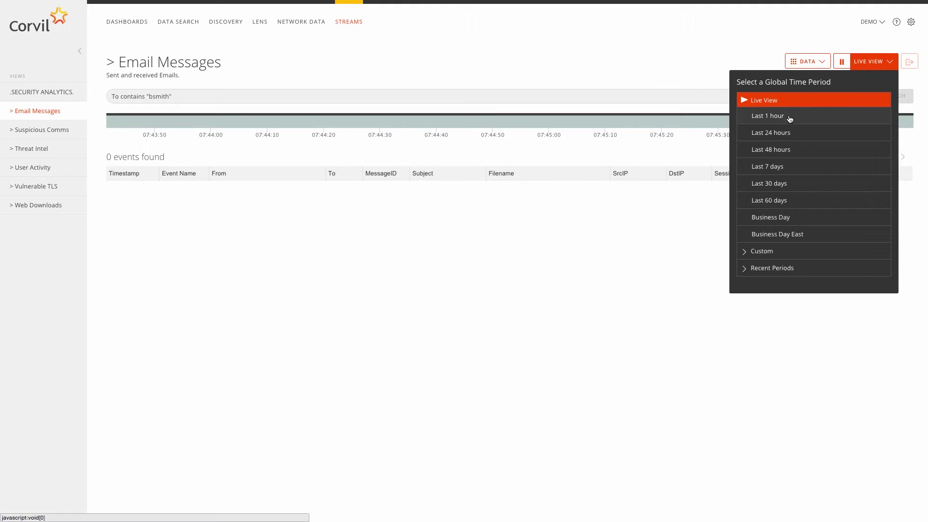
click(776, 118)
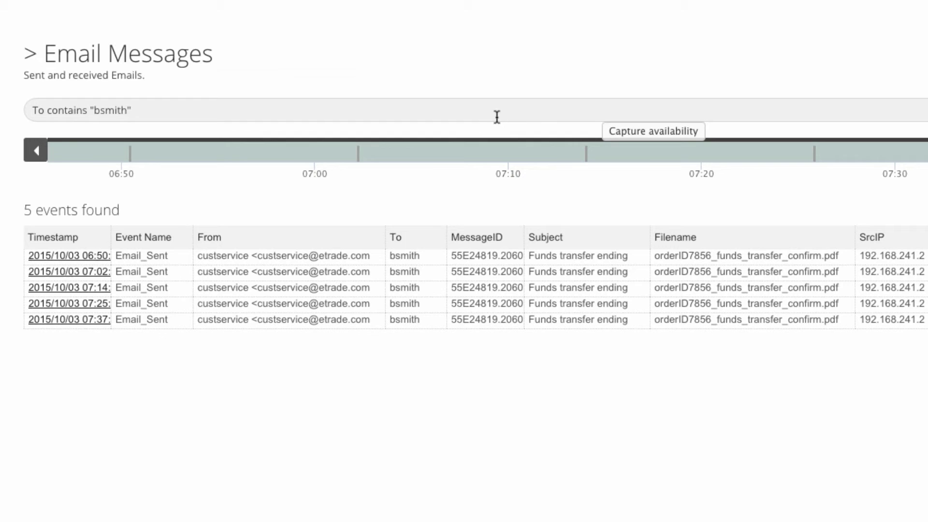
Replace the email filter with Subject contains "Funds transfer ending".
click(167, 120)
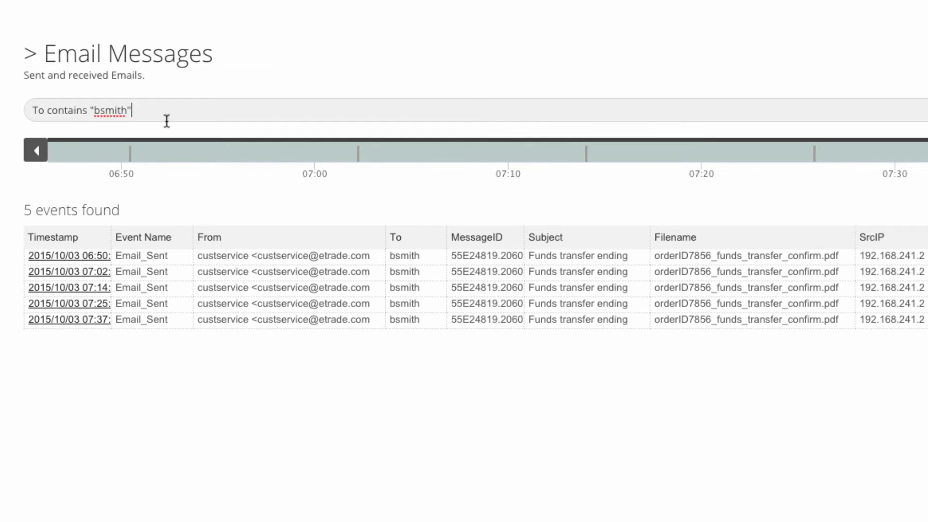
key(ctrl+a)
text(Subject contains)
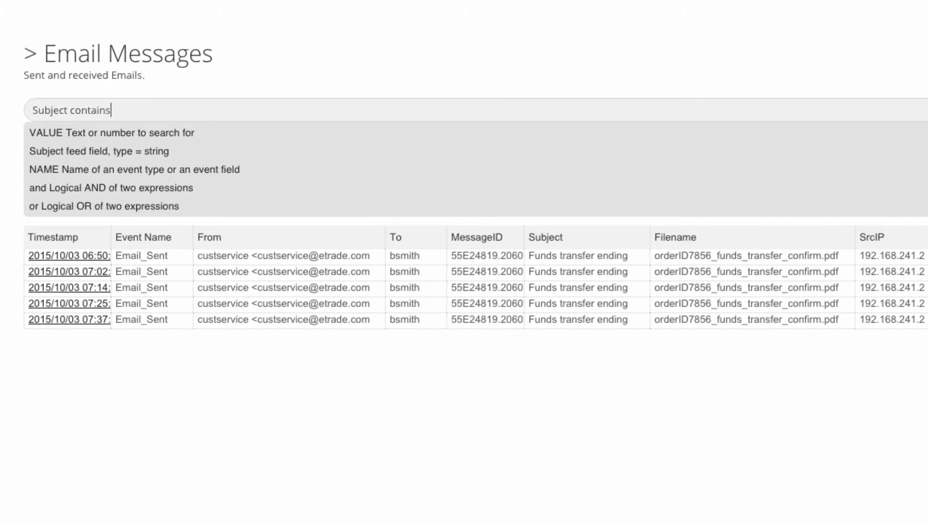
text( "Funds transfer)
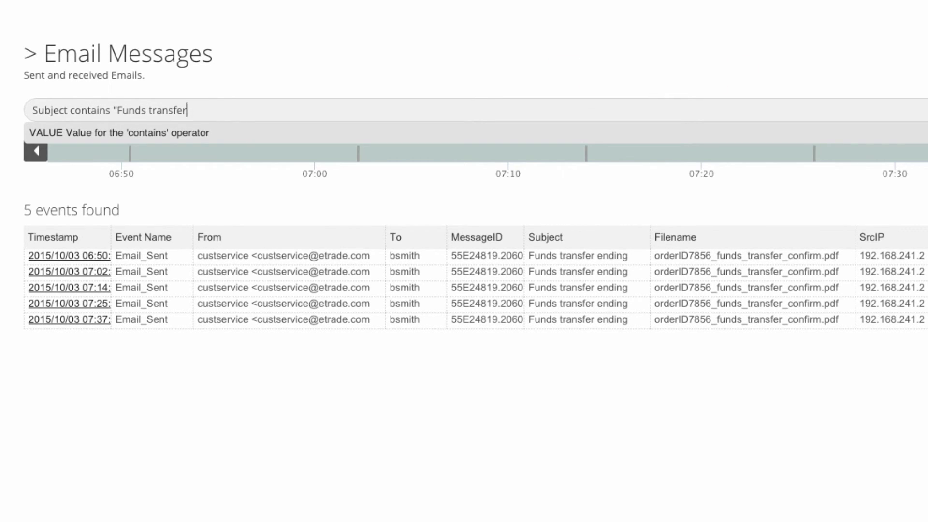
text( ending")
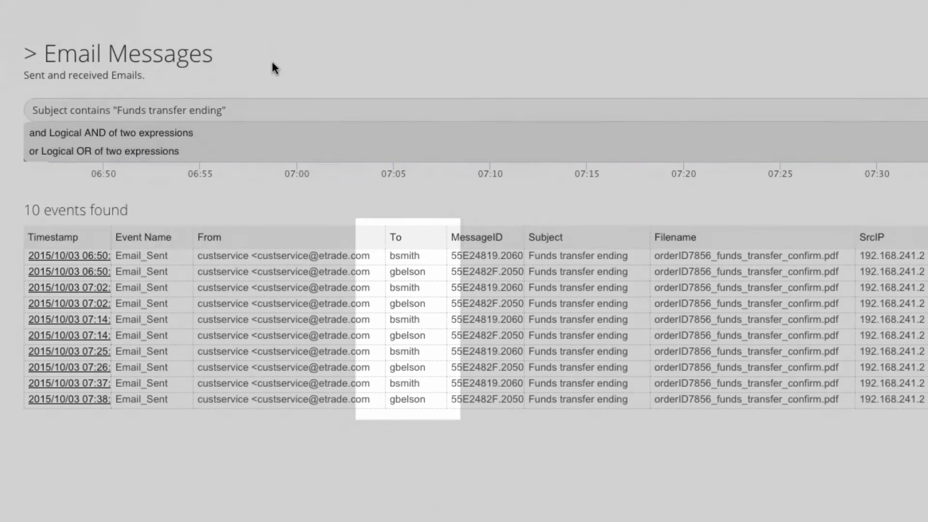
click(272, 63)
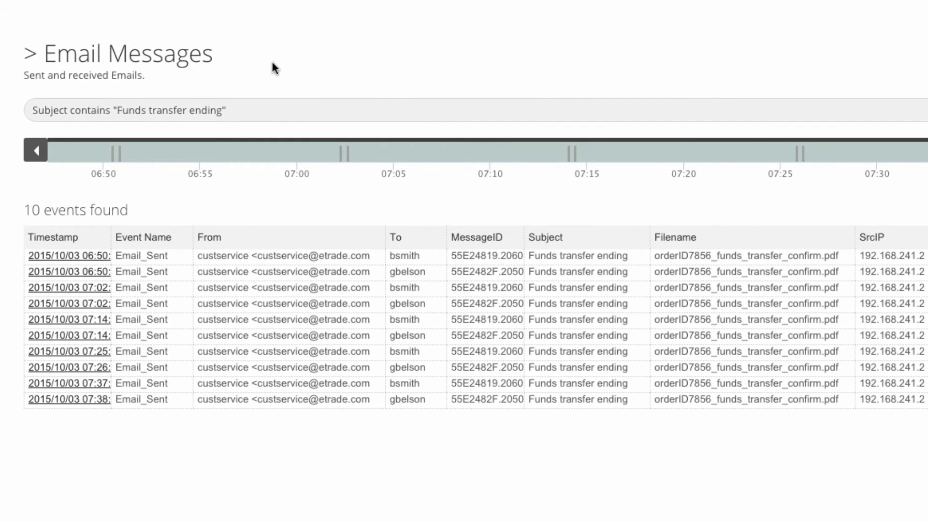
Return to the Security Analytics dashboard and review its activity charts and its data access, throughput and tunnelling lists.
click(47, 91)
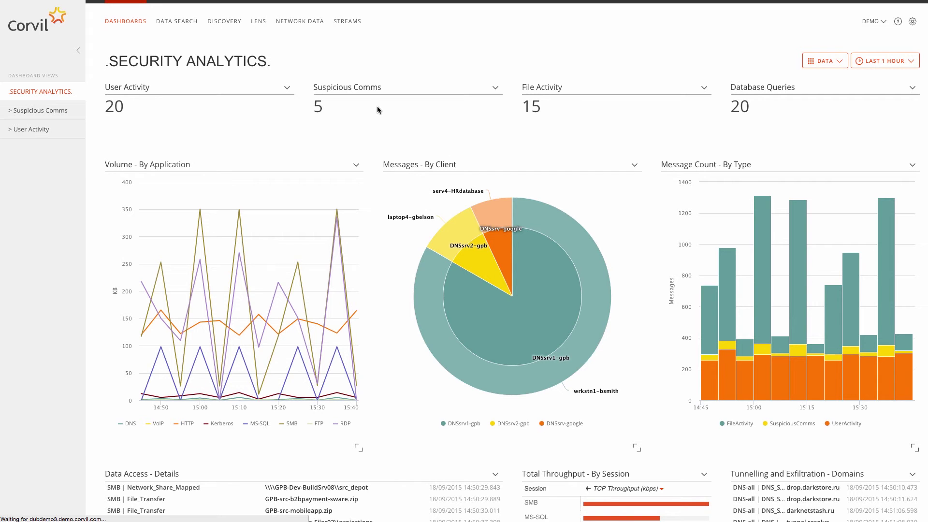
scroll(378, 107, down, 2)
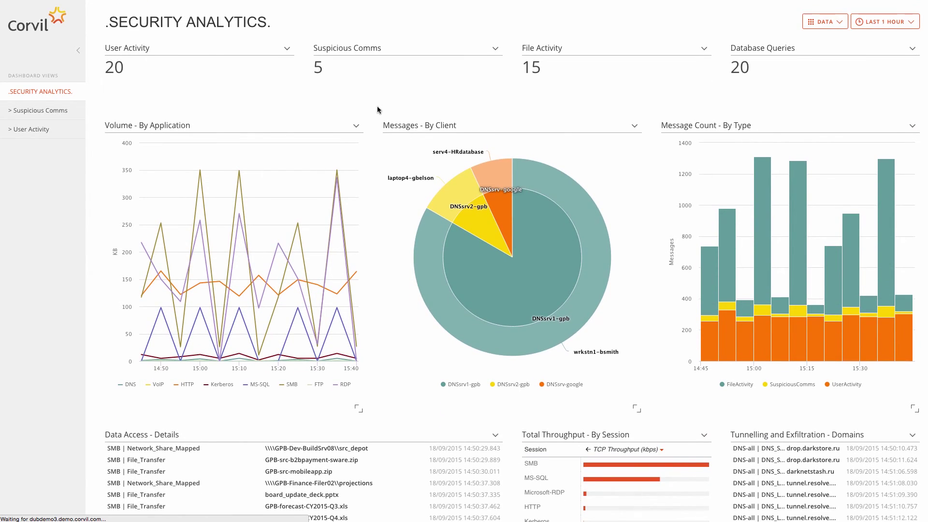
scroll(377, 109, down, 1)
scroll(377, 106, down, 5)
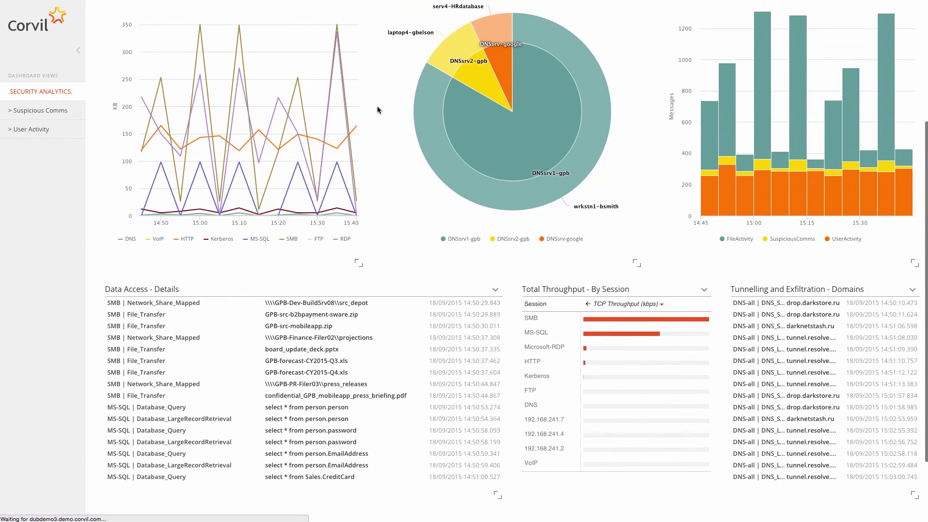
scroll(378, 110, up, 2)
scroll(377, 109, up, 3)
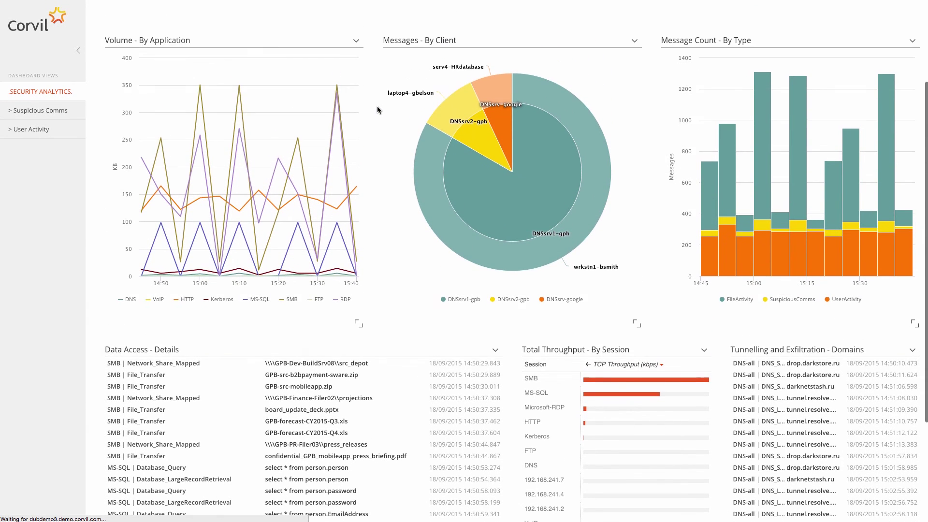